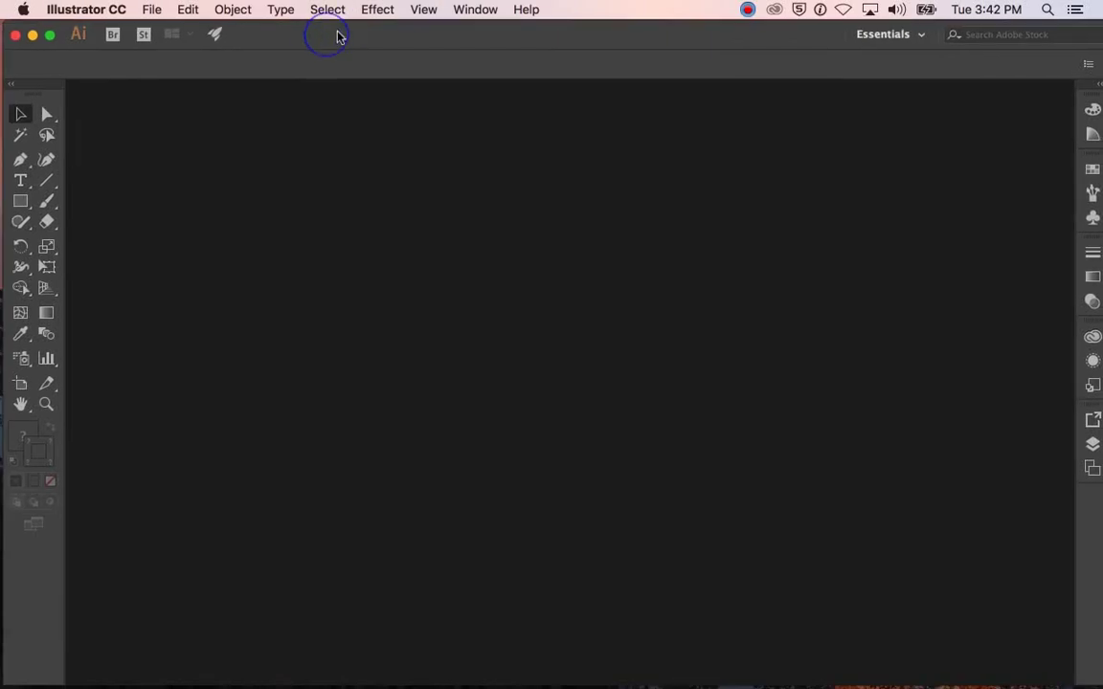
# Step: Open the New Document dialog with Cmd+N
pyautogui.moveTo(335, 34); pyautogui.dragTo(329, 36)
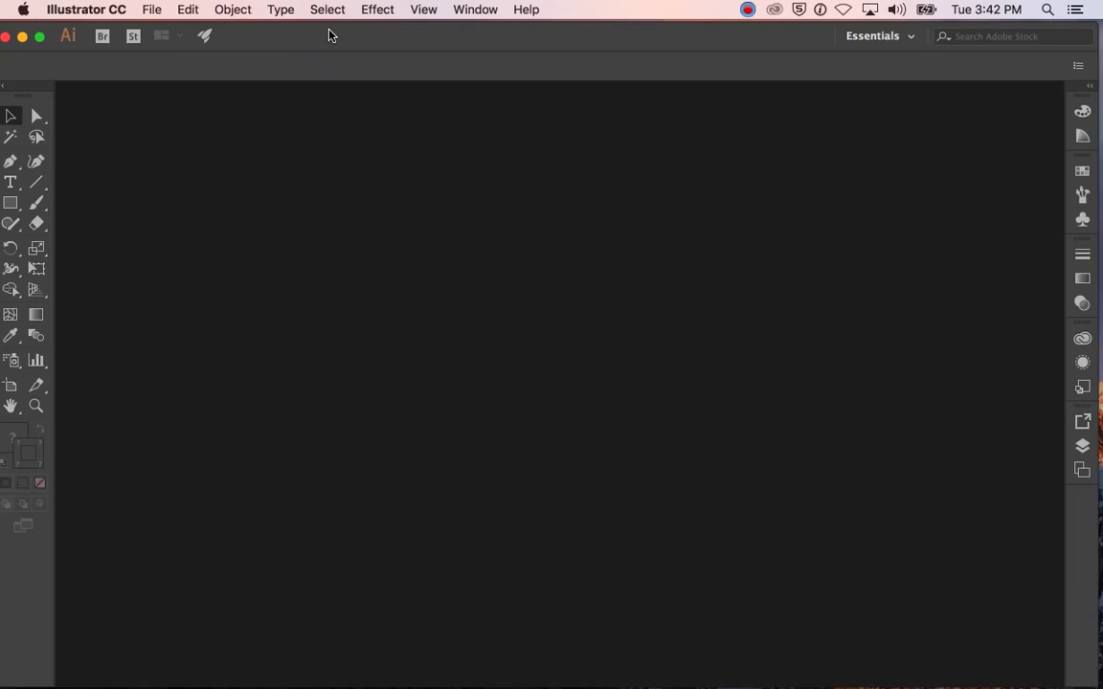
pyautogui.press('super+n')
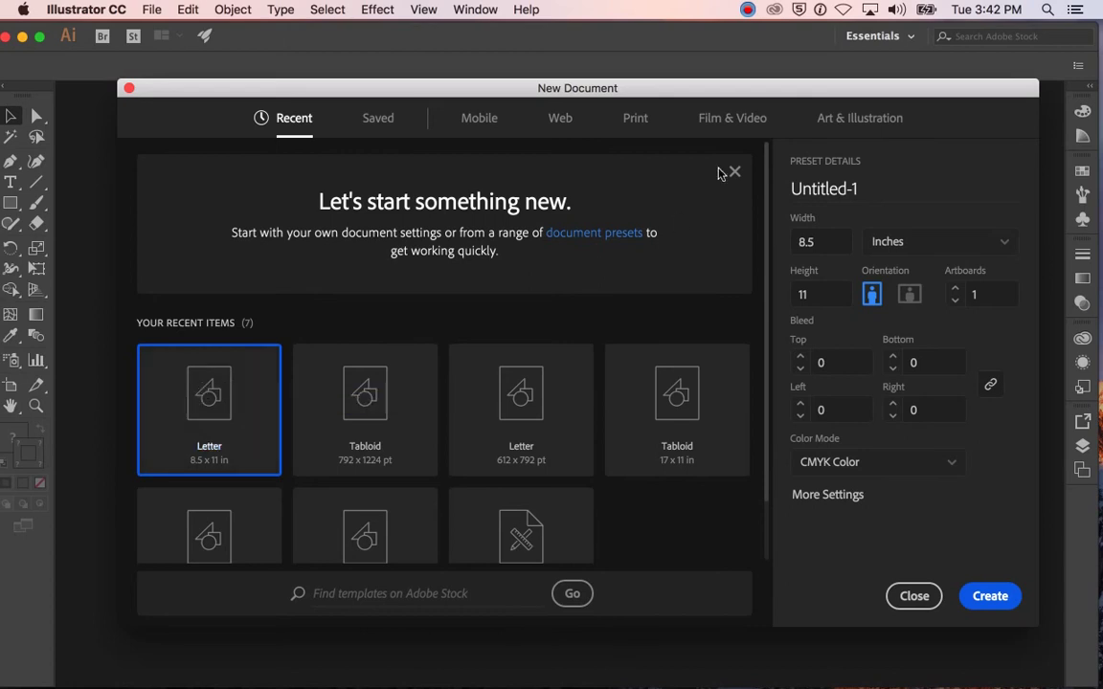
# Step: Create a Letter-size 8.5 × 11 in print document using inch units
pyautogui.click(637, 133)
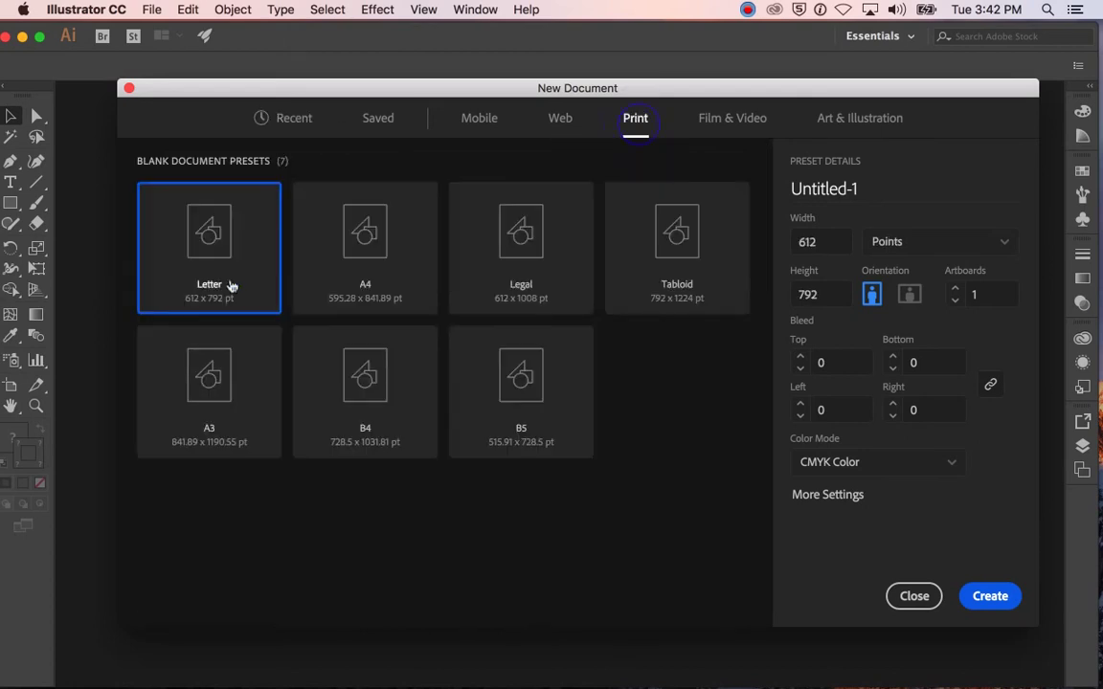
pyautogui.click(224, 277)
pyautogui.click(997, 244)
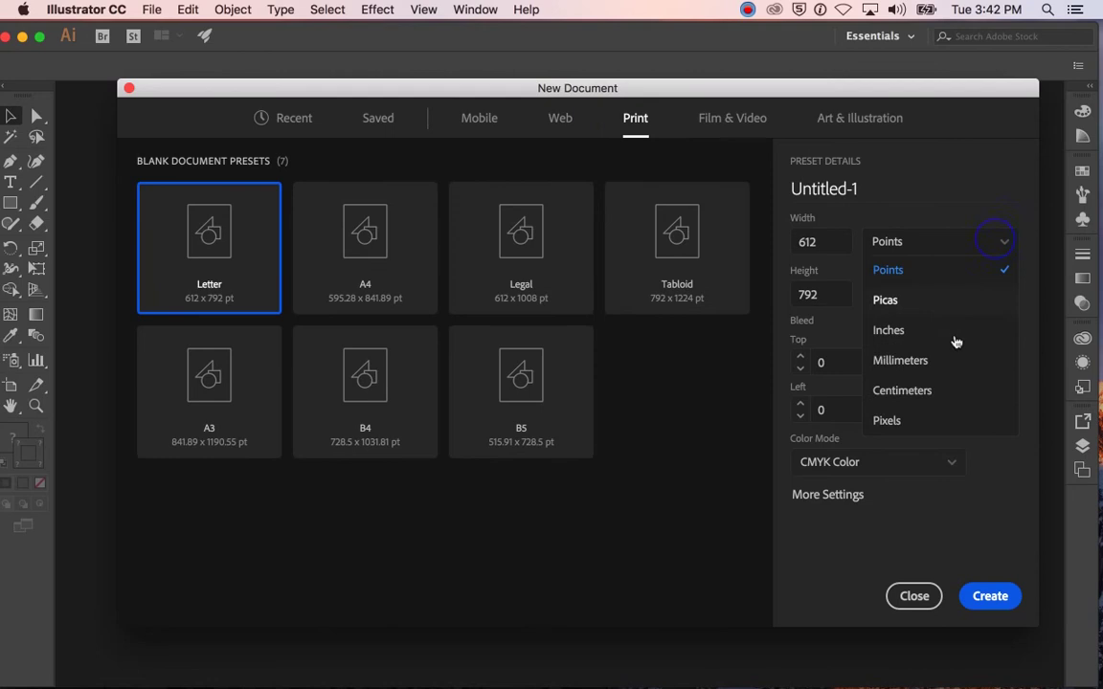
pyautogui.click(952, 341)
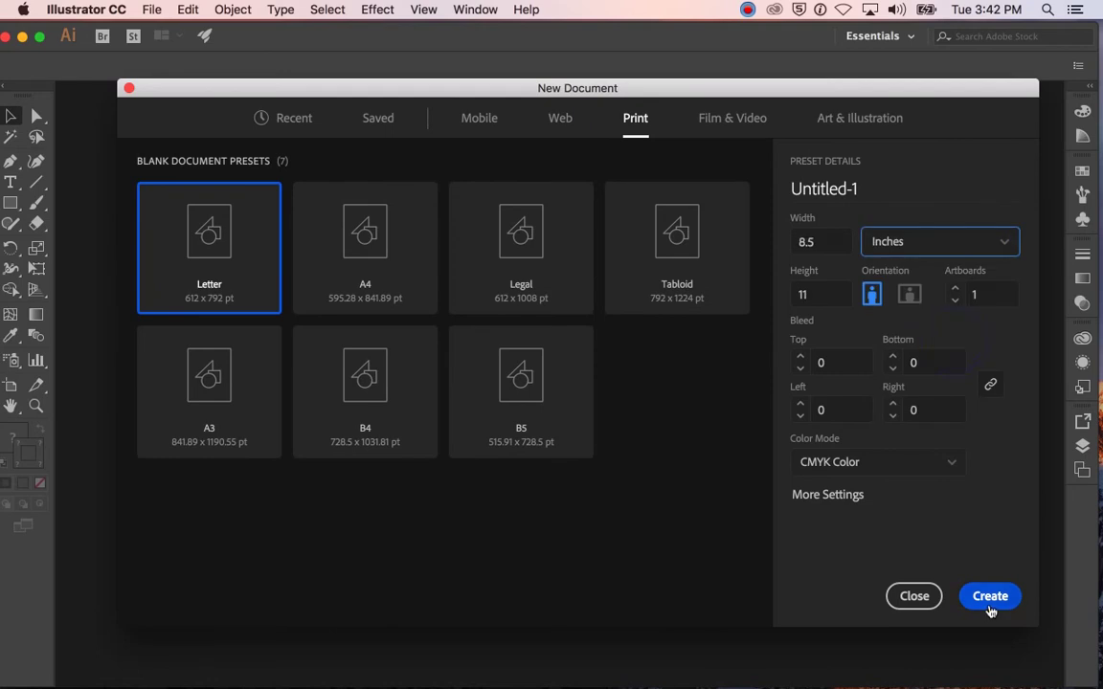
pyautogui.click(989, 597)
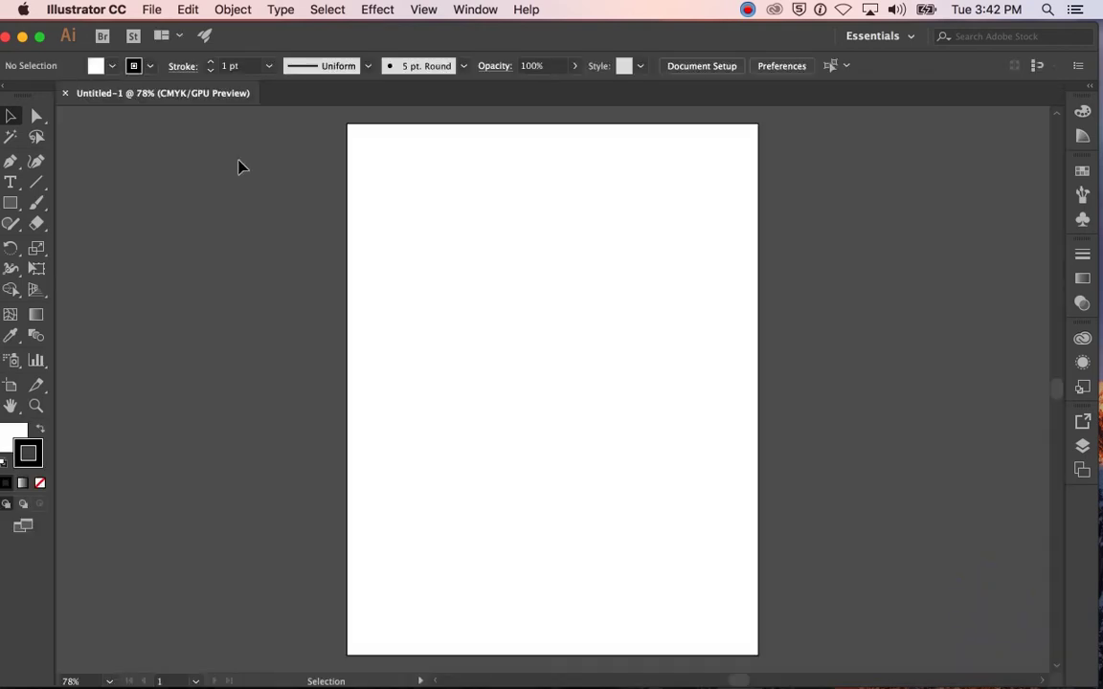
# Step: Show the rulers, shift the artboard left, and zoom in on it
pyautogui.press('super+r')
pyautogui.press('space')
pyautogui.moveTo(431, 224); pyautogui.dragTo(177, 221)
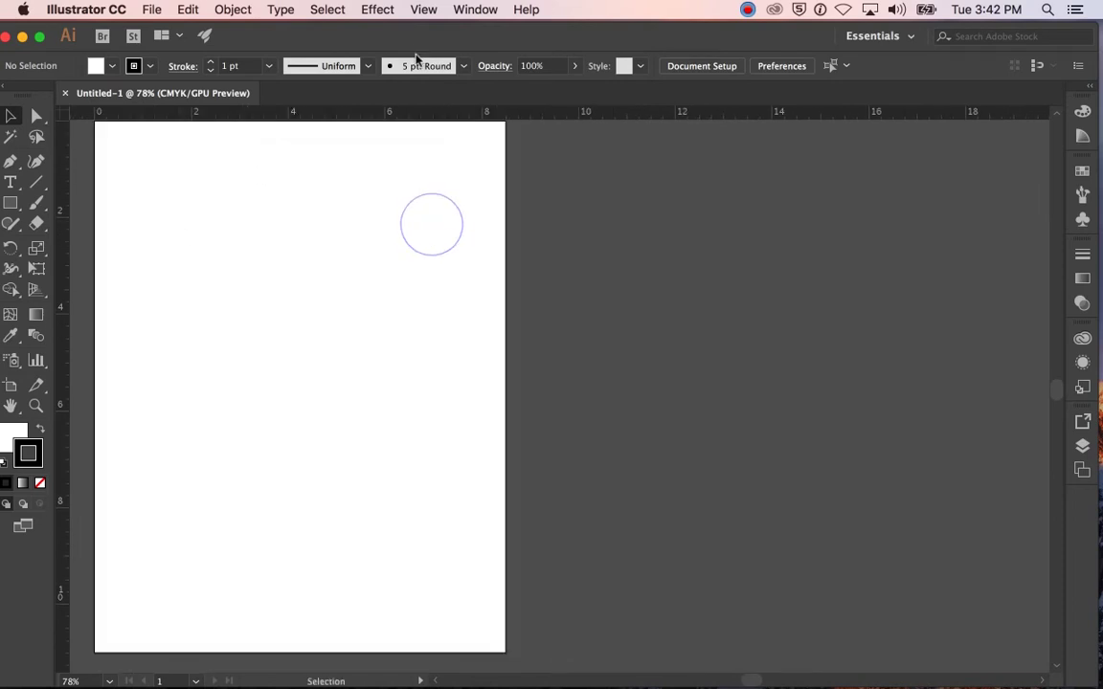
pyautogui.doubleClick(414, 34)
pyautogui.press('super+equal')
pyautogui.press('super+equal')
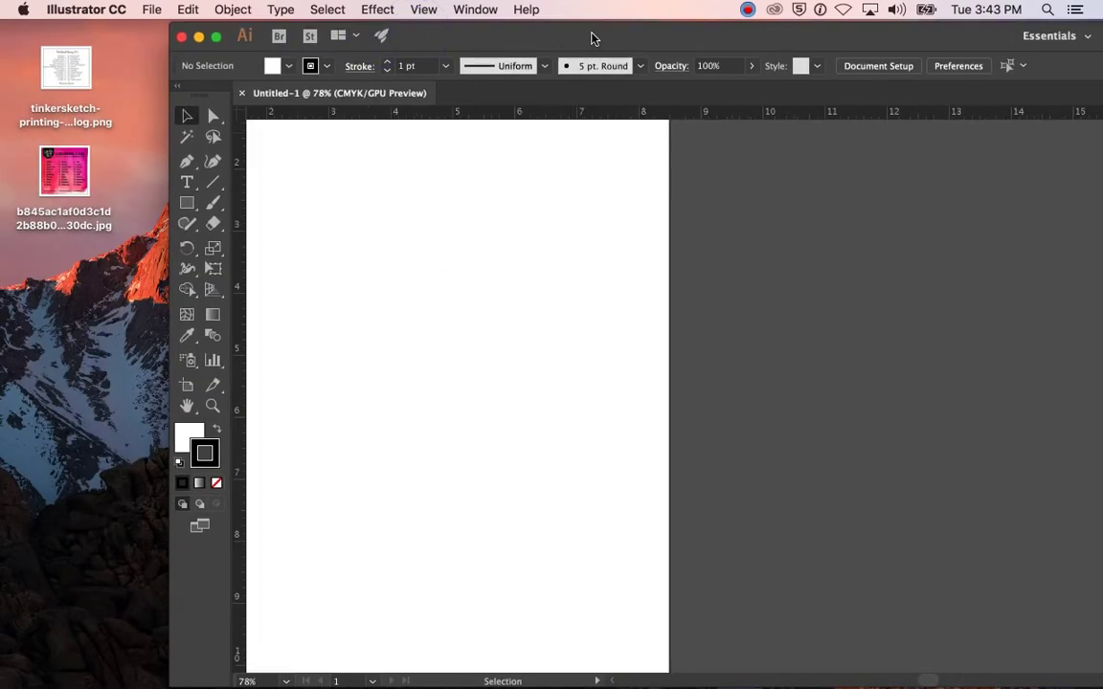
# Step: Place guides about 0.5 in inside the left, top and right page edges
pyautogui.moveTo(487, 291); pyautogui.dragTo(749, 357)
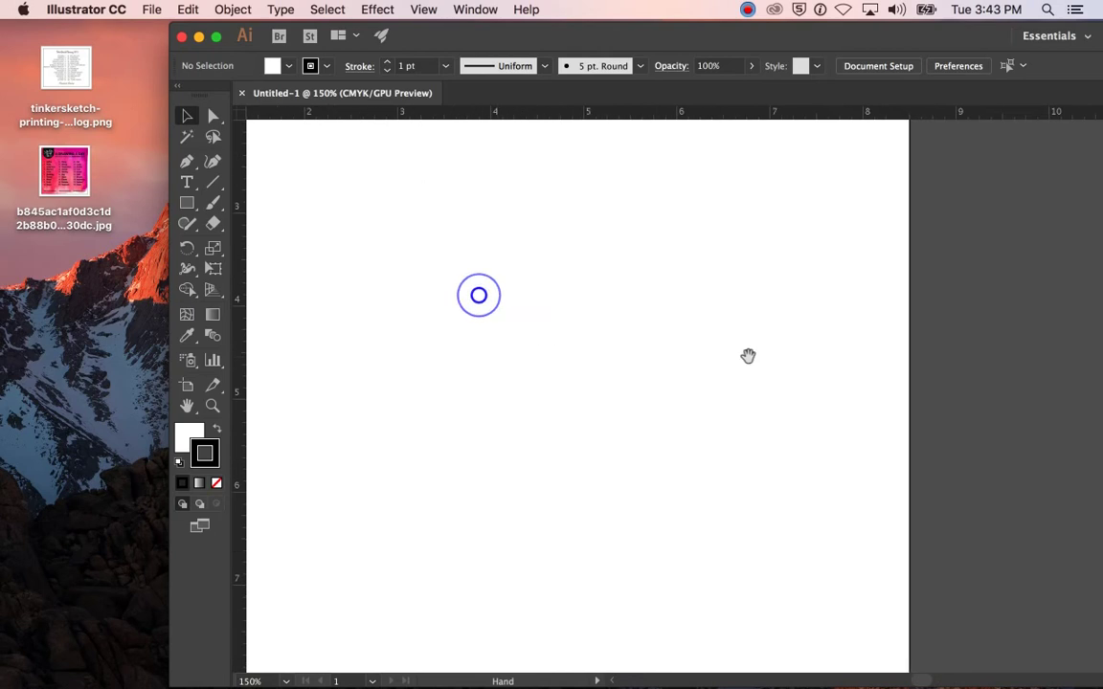
pyautogui.moveTo(497, 254); pyautogui.dragTo(625, 293)
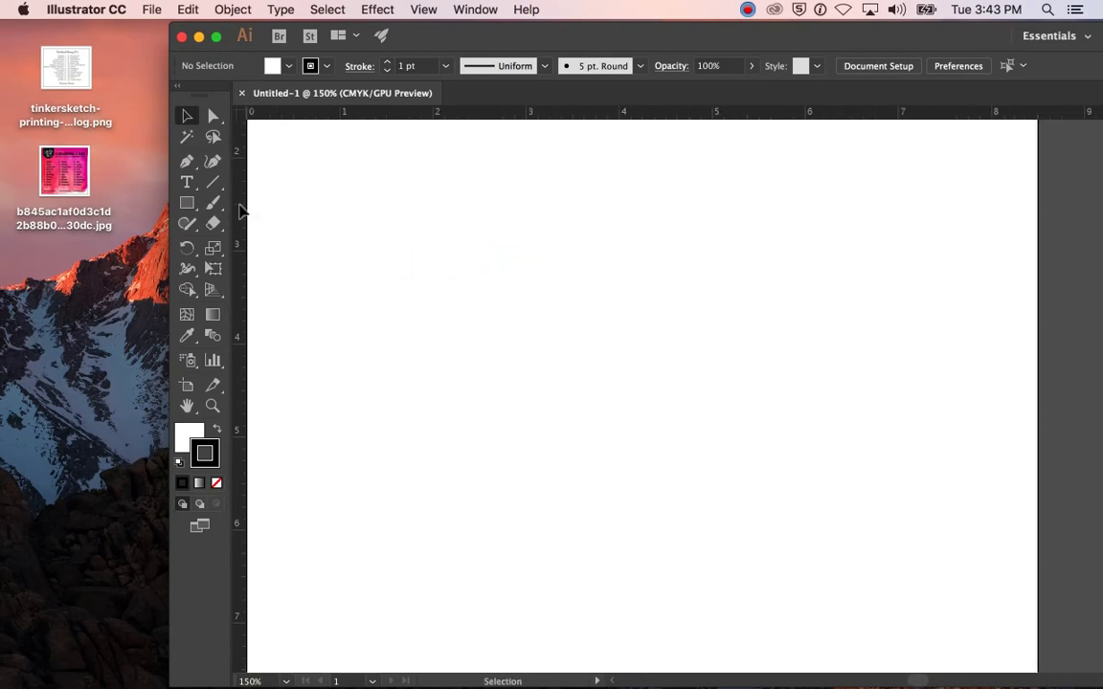
pyautogui.moveTo(268, 213); pyautogui.dragTo(297, 211)
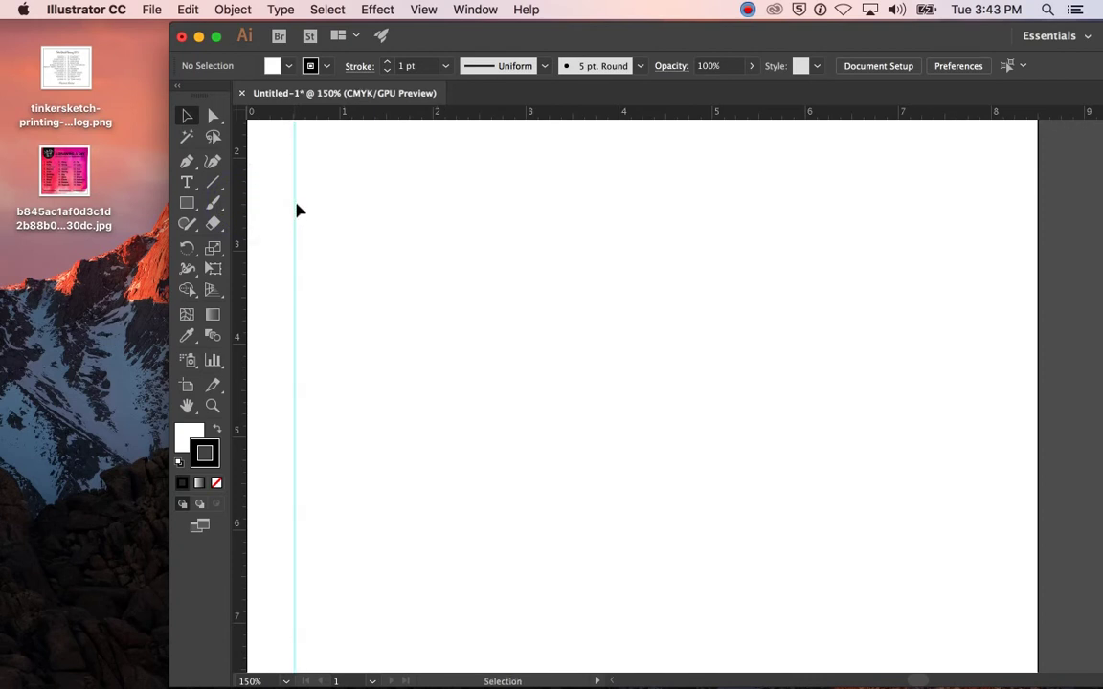
pyautogui.moveTo(326, 128); pyautogui.dragTo(328, 113)
pyautogui.moveTo(338, 220); pyautogui.dragTo(246, 236)
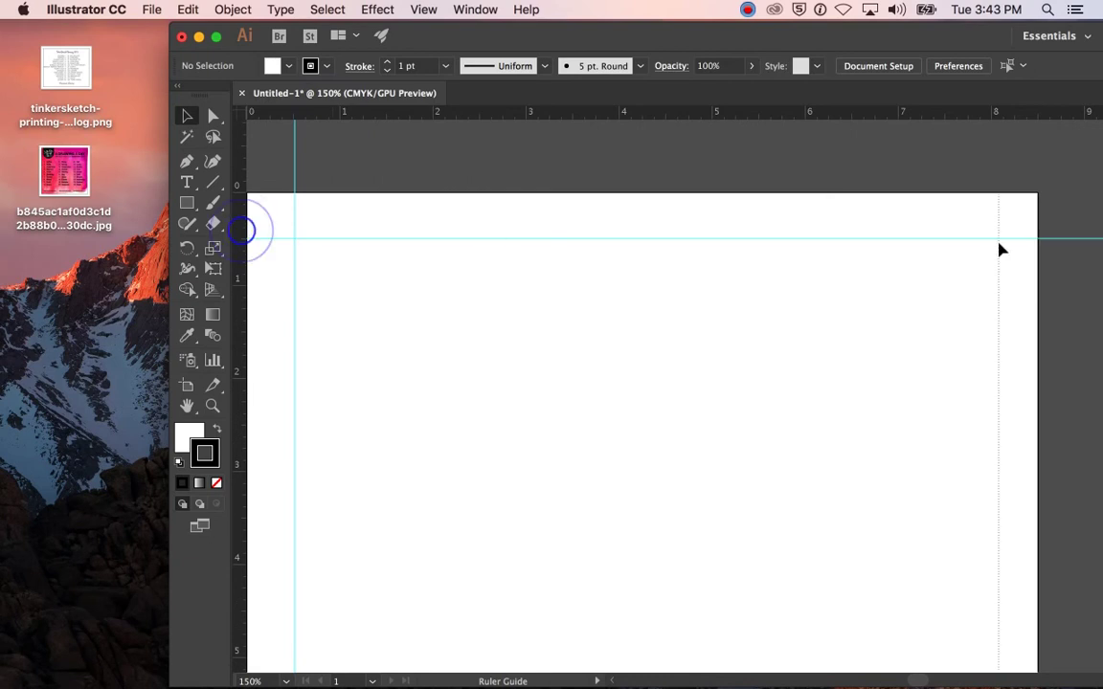
pyautogui.moveTo(992, 246); pyautogui.dragTo(992, 251)
# Step: Add a horizontal guide about 0.5 in above the page bottom, then fit the page
pyautogui.press('space')
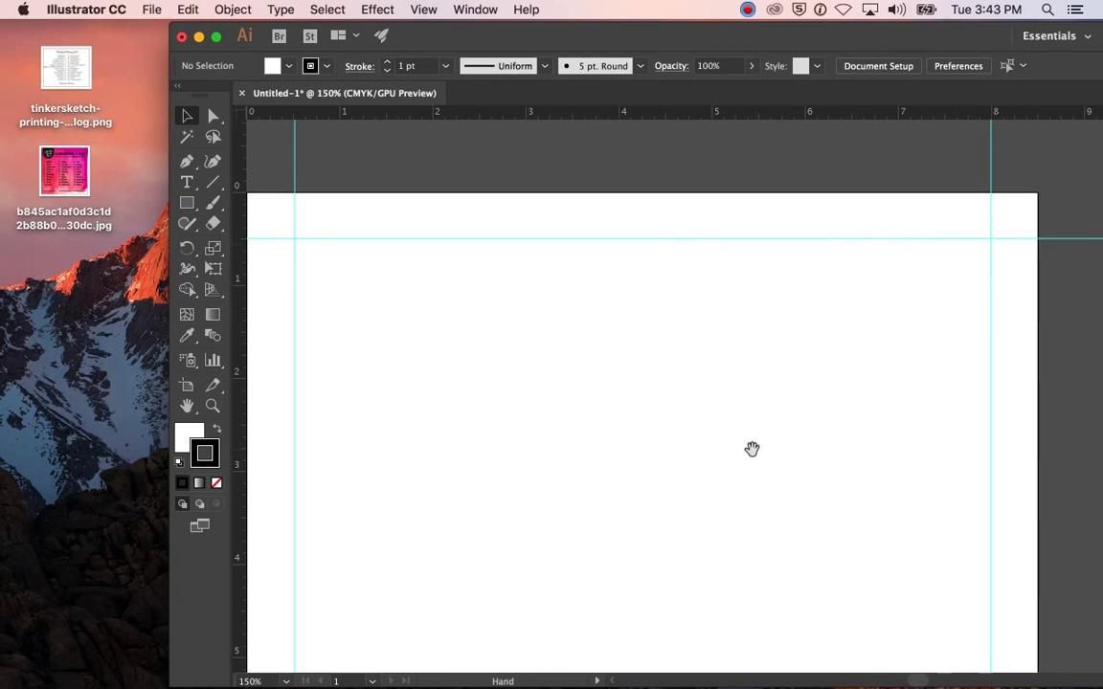
pyautogui.moveTo(753, 448); pyautogui.dragTo(702, 345)
pyautogui.moveTo(677, 422); pyautogui.dragTo(647, 177)
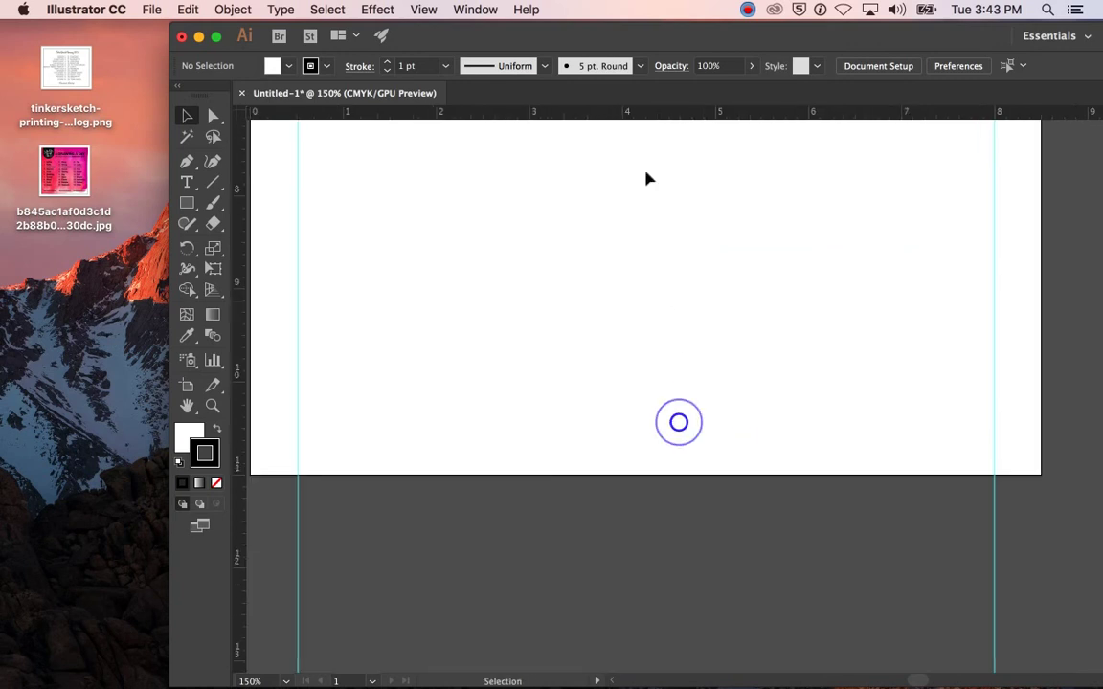
pyautogui.moveTo(646, 118); pyautogui.dragTo(627, 429)
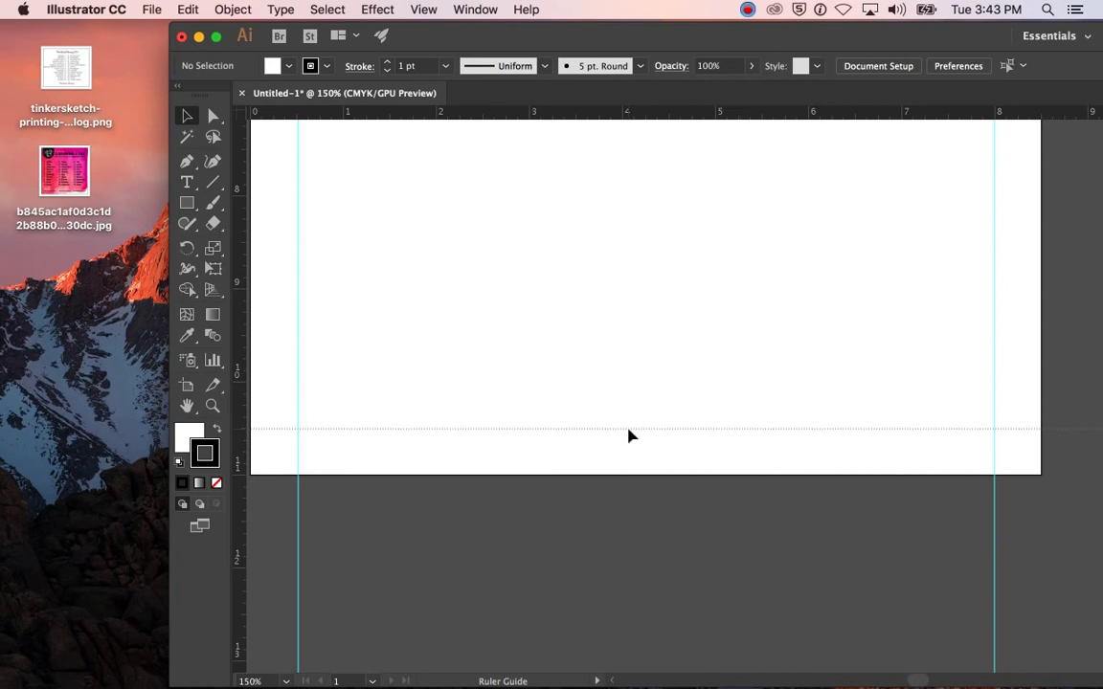
pyautogui.press('super+0')
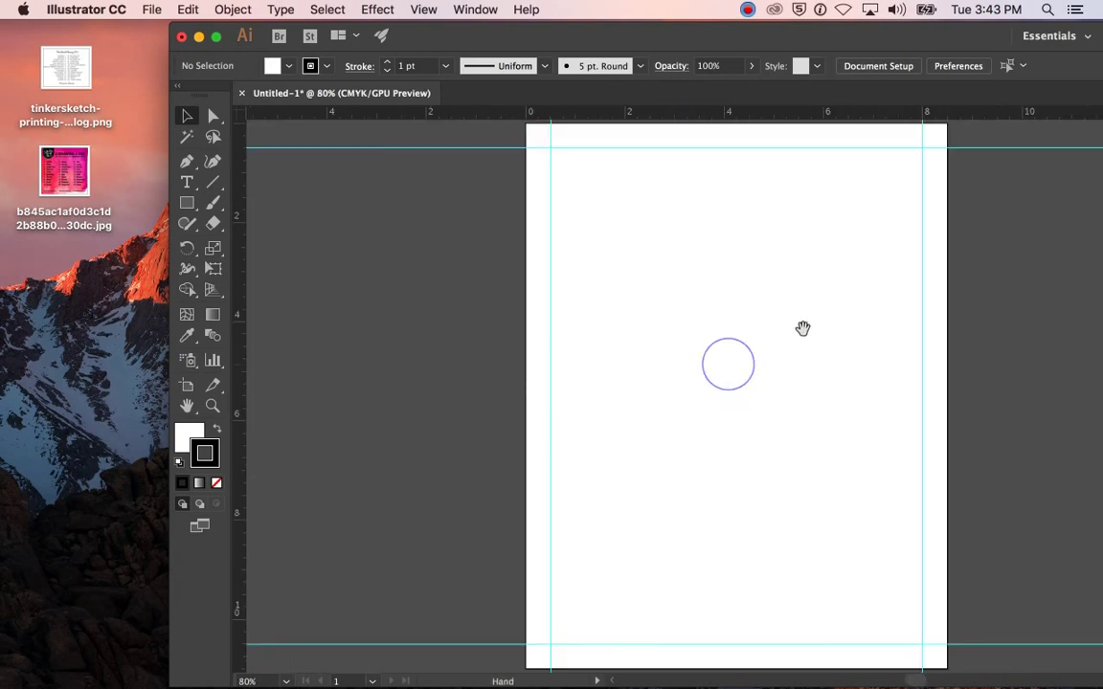
pyautogui.hscroll(3, 800, 327)
# Step: Draw a rectangle from the top-left guide intersection and select it
pyautogui.click(187, 202)
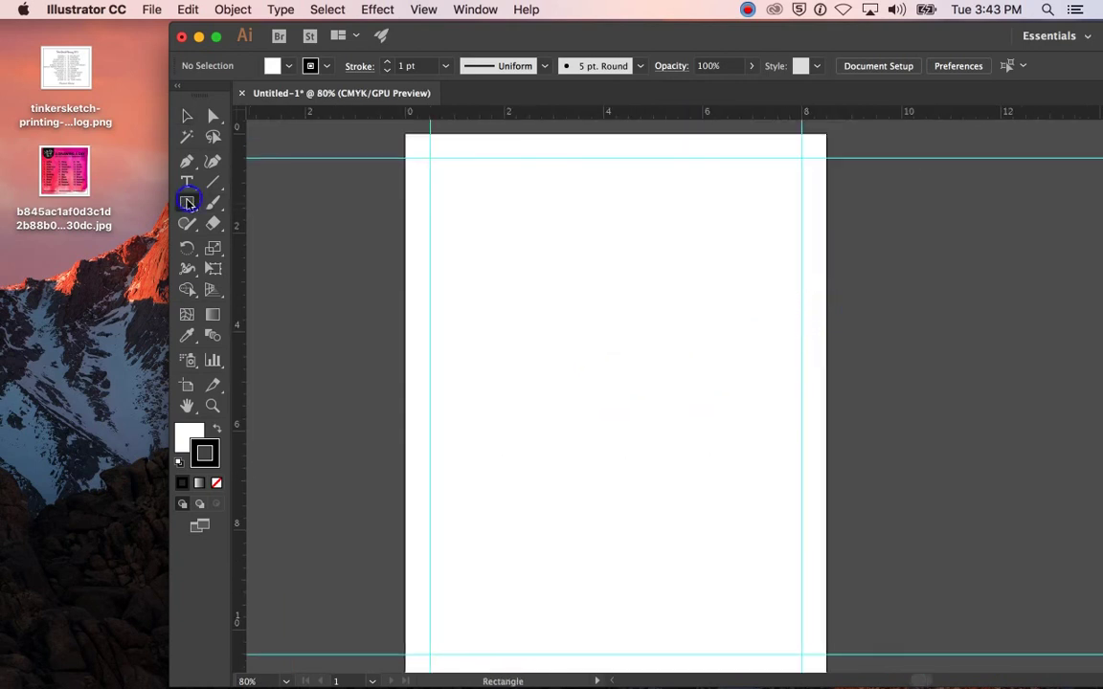
pyautogui.moveTo(430, 157); pyautogui.dragTo(600, 250)
pyautogui.click(187, 116)
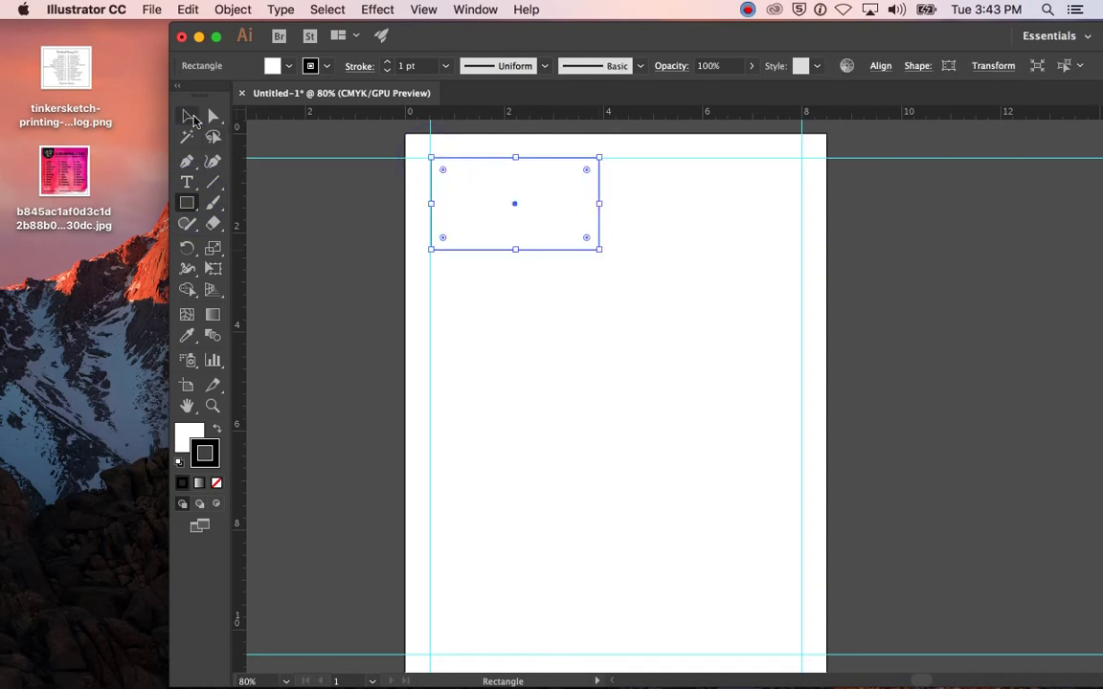
pyautogui.click(569, 192)
pyautogui.moveTo(768, 37); pyautogui.dragTo(662, 43)
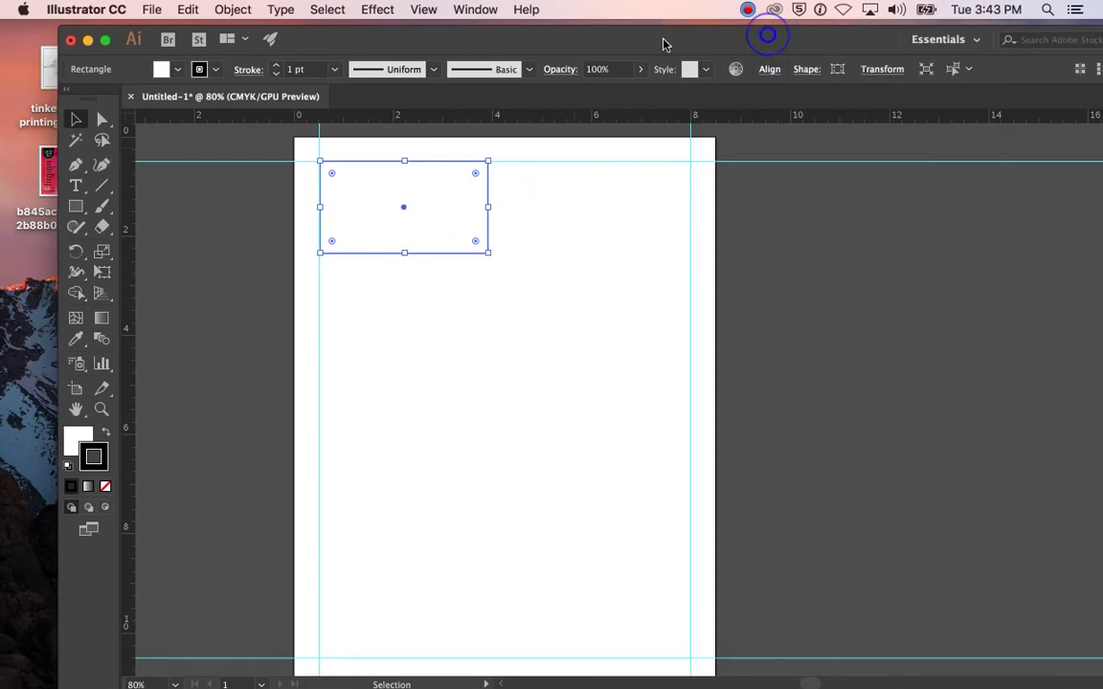
# Step: Resize the rectangle to 3.75 in wide by 2 in high, then deselect it
pyautogui.click(881, 69)
pyautogui.click(837, 95)
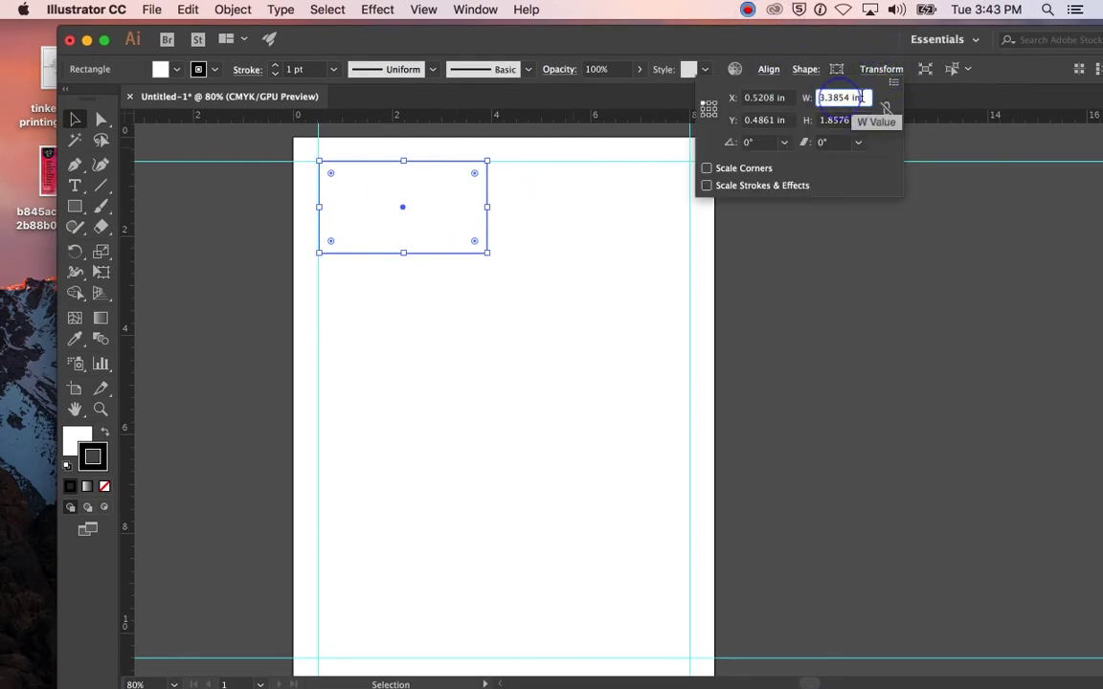
pyautogui.click(861, 97)
pyautogui.write('3.75')
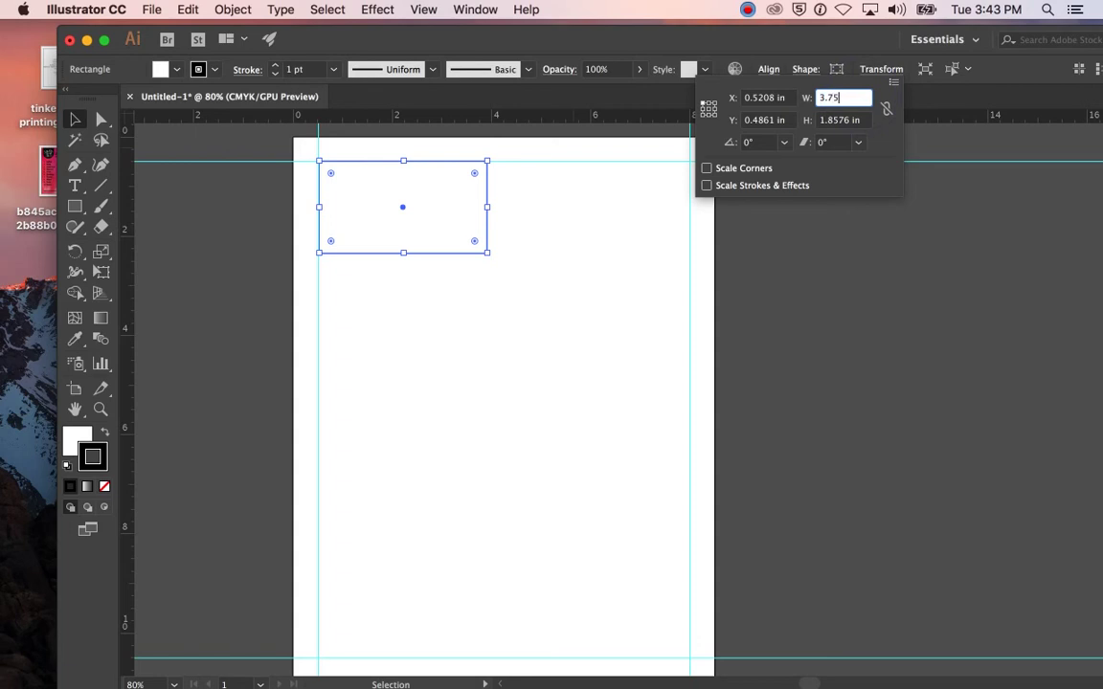
pyautogui.press('Tab')
pyautogui.write('2')
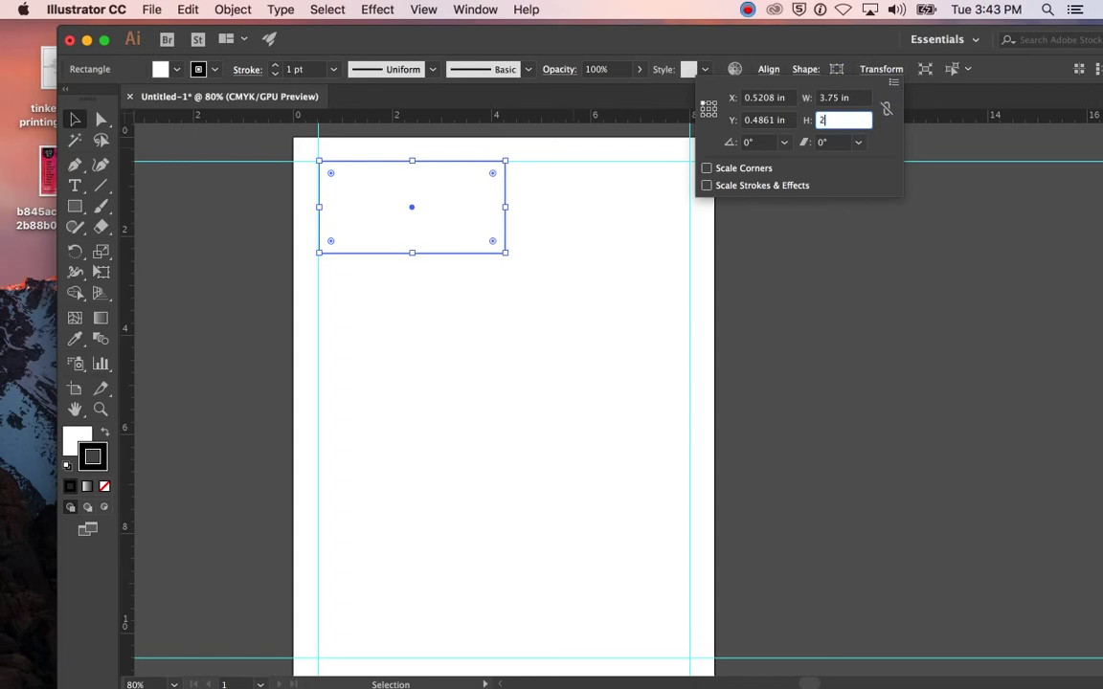
pyautogui.click(943, 189)
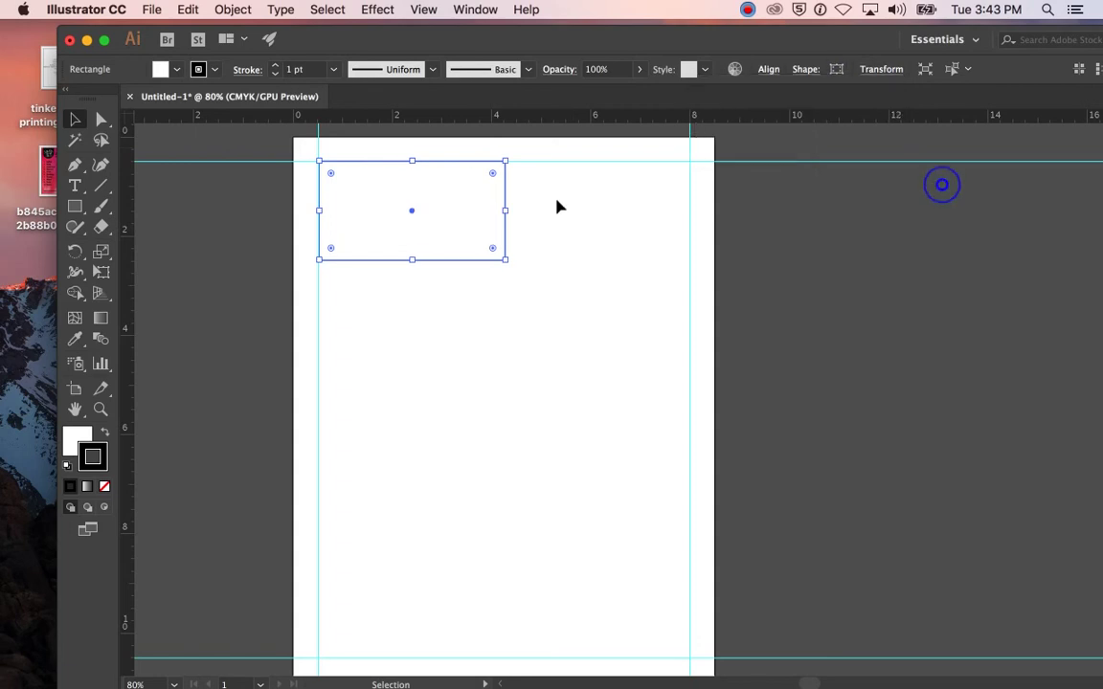
pyautogui.click(519, 296)
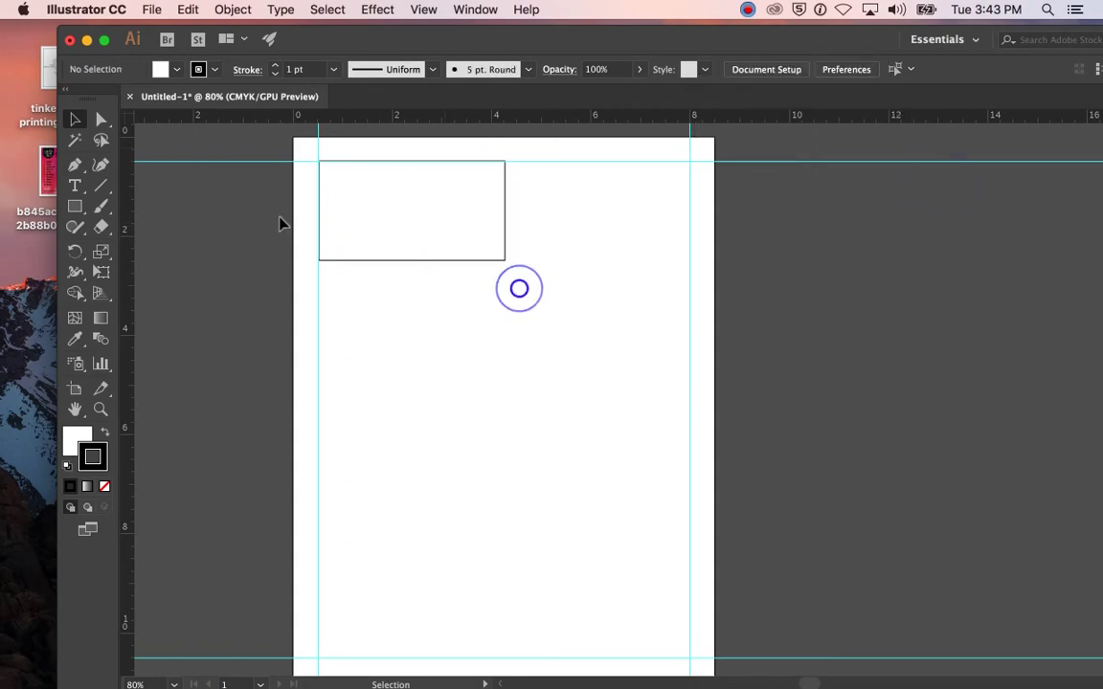
# Step: Add a text area in the rectangle reading 'Follow the directions on this card.' and select it
pyautogui.click(76, 187)
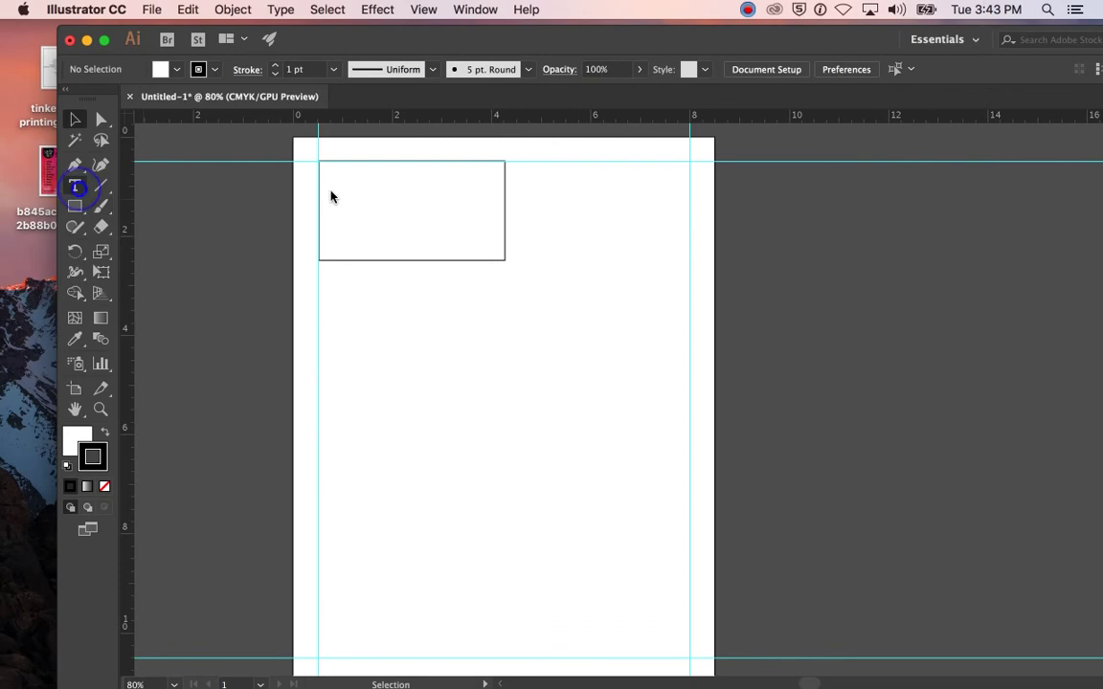
pyautogui.moveTo(330, 179); pyautogui.dragTo(488, 245)
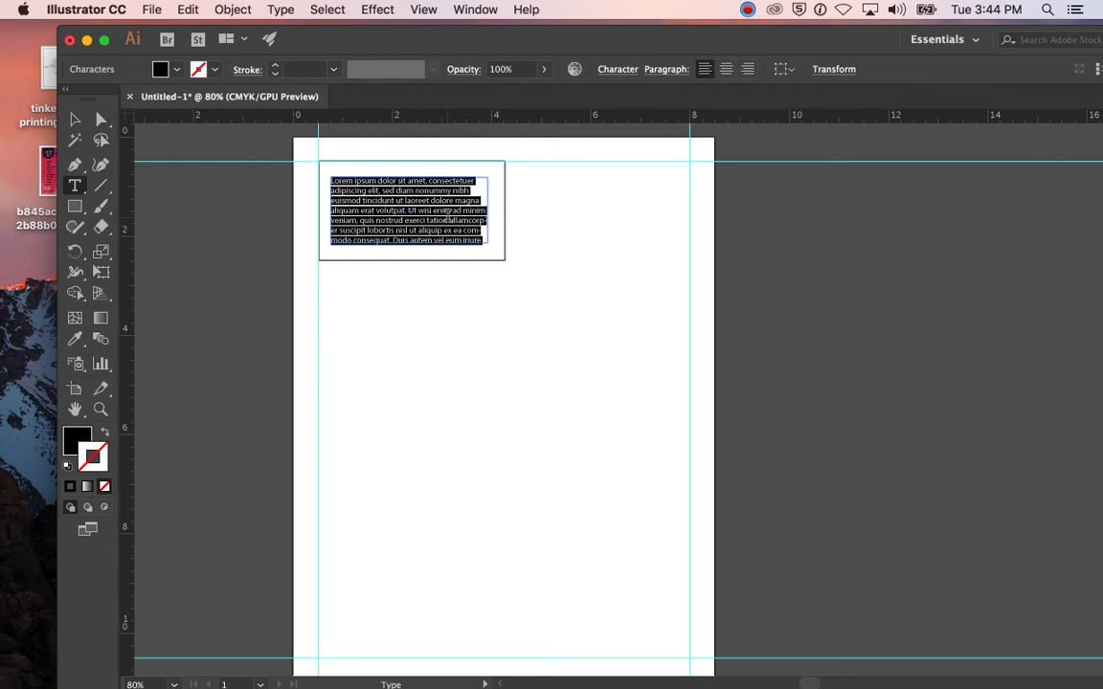
pyautogui.write('Follow the directions on t')
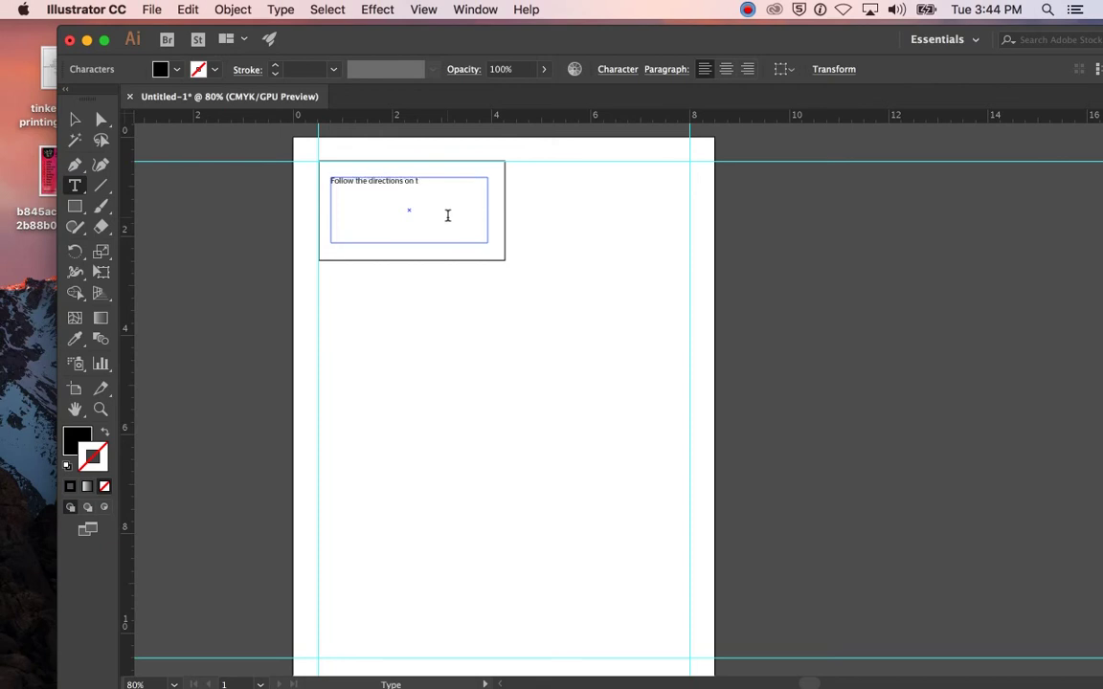
pyautogui.press('super+a')
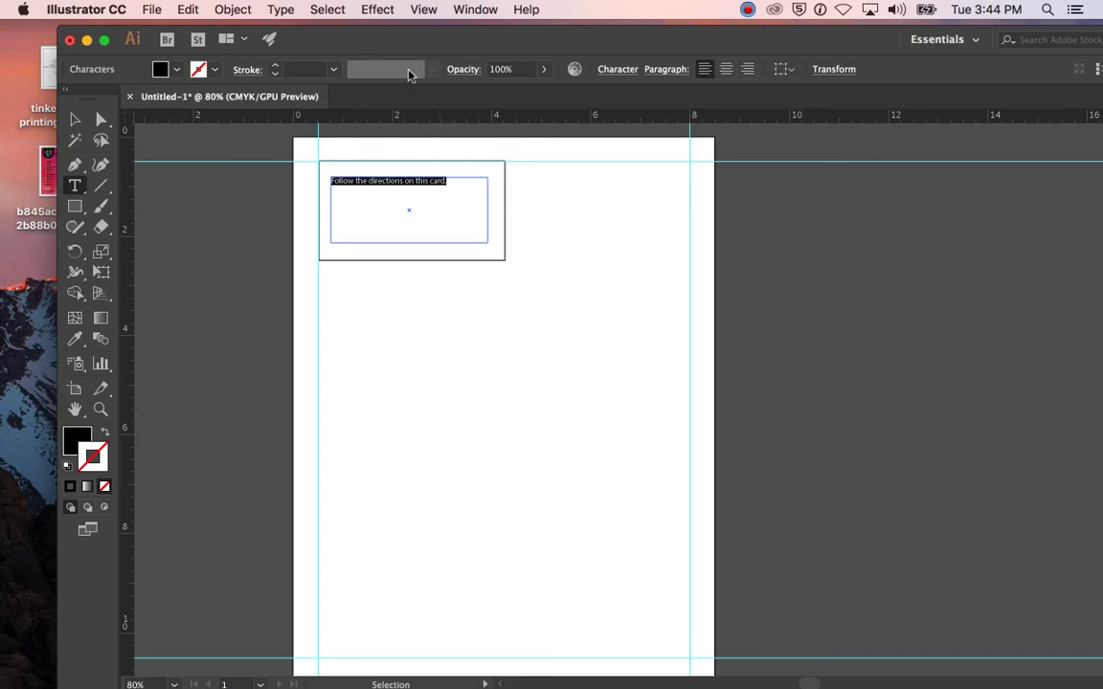
# Step: Set the sentence's font size to 20 pt, after first trying 36 pt
pyautogui.click(616, 72)
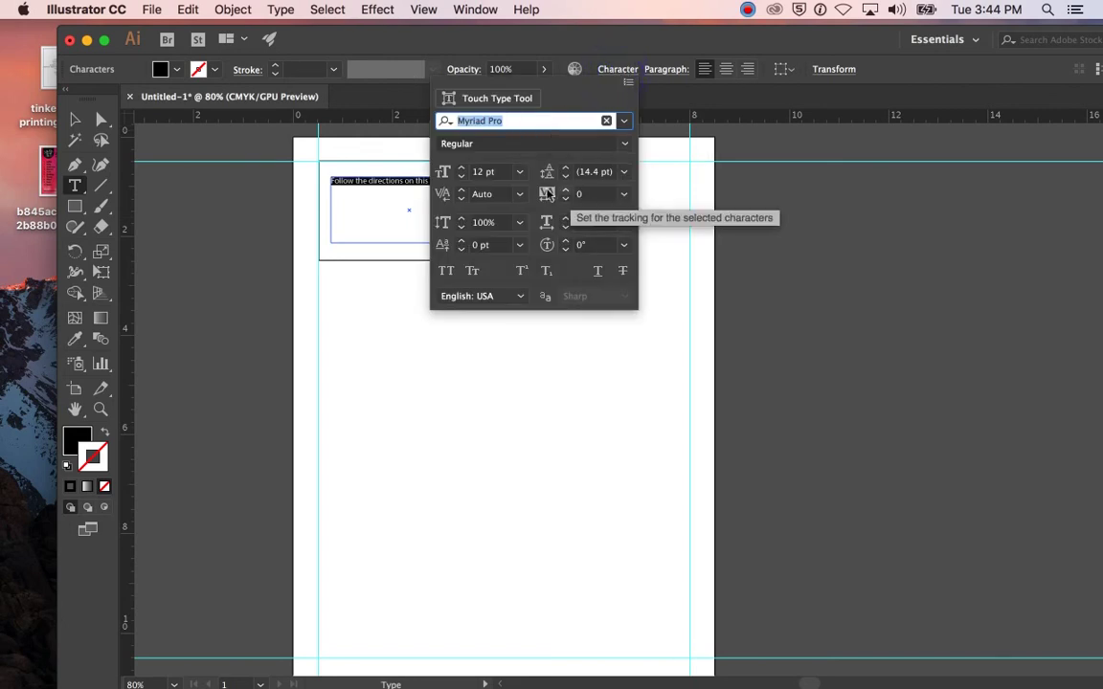
pyautogui.click(520, 171)
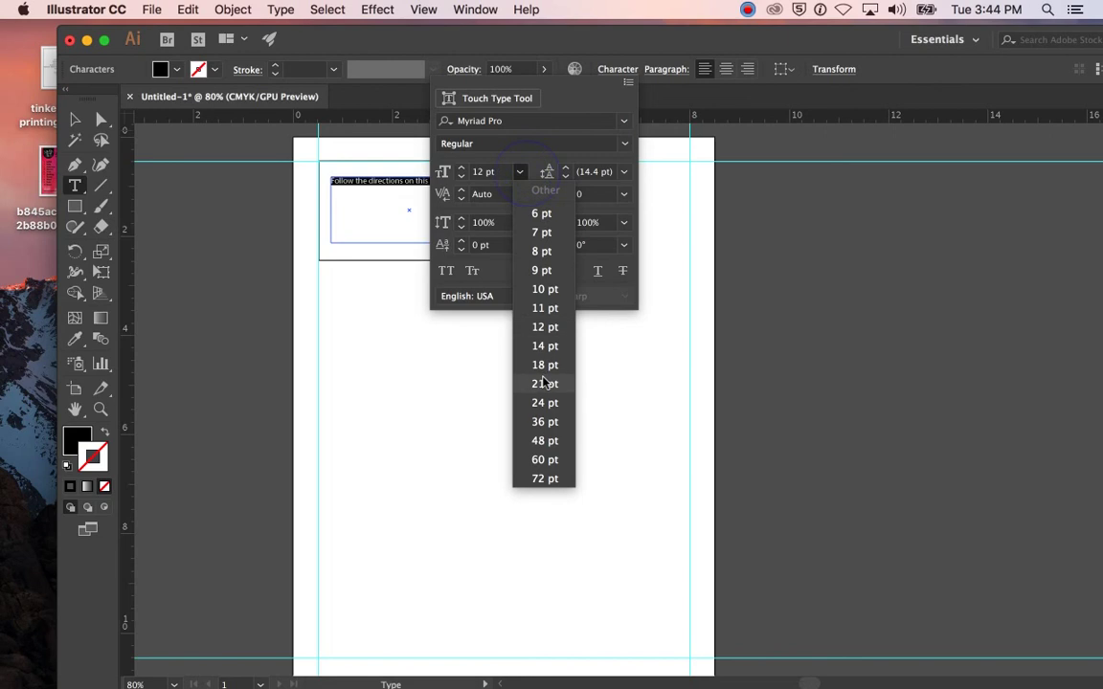
pyautogui.click(545, 422)
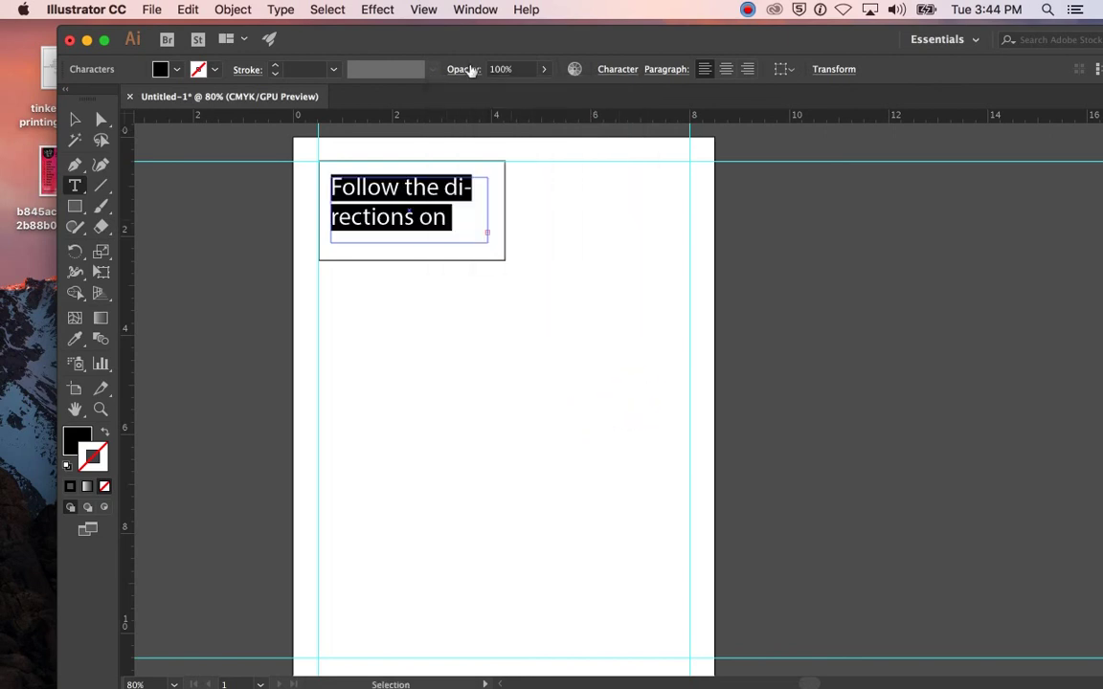
pyautogui.click(629, 70)
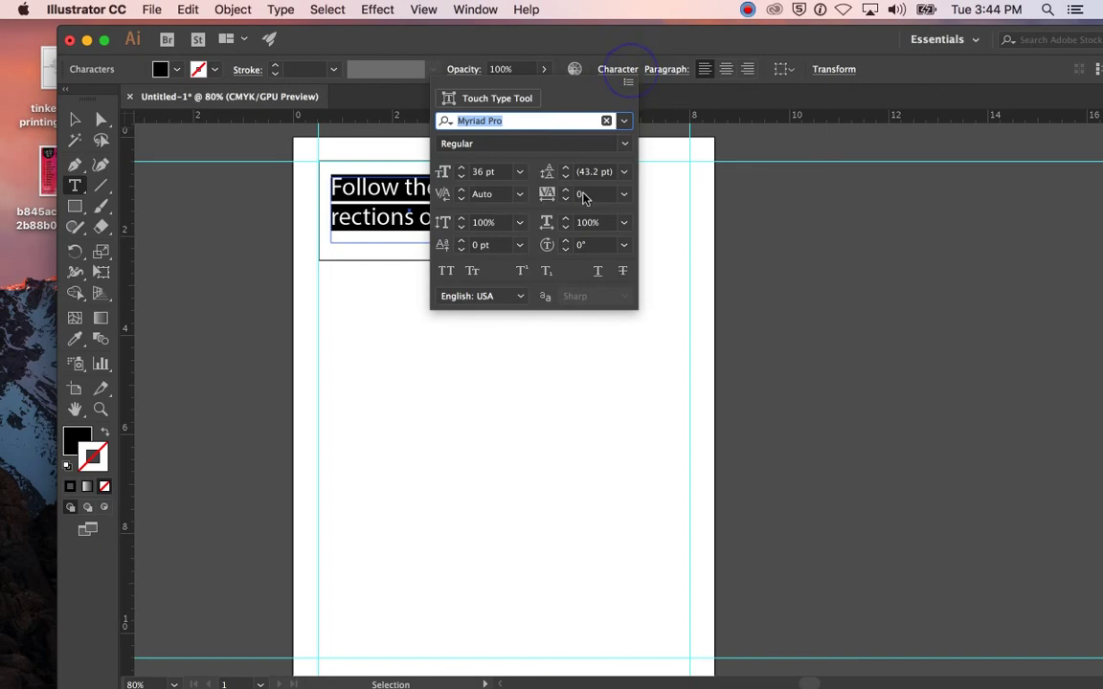
pyautogui.click(493, 171)
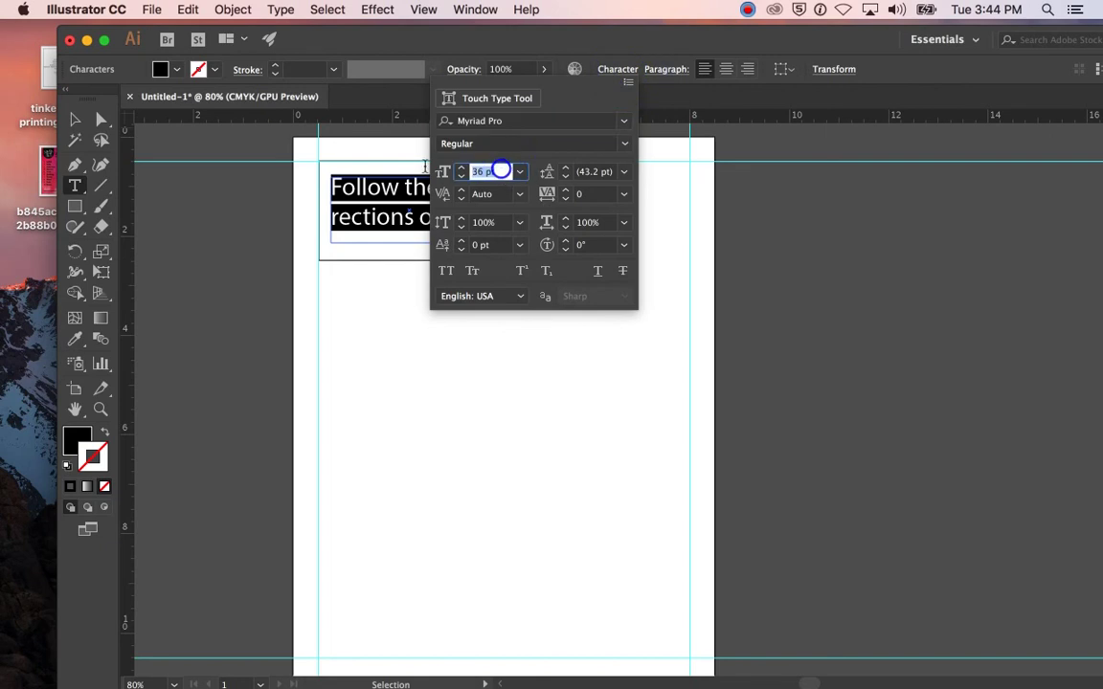
pyautogui.write('20')
pyautogui.press('Return')
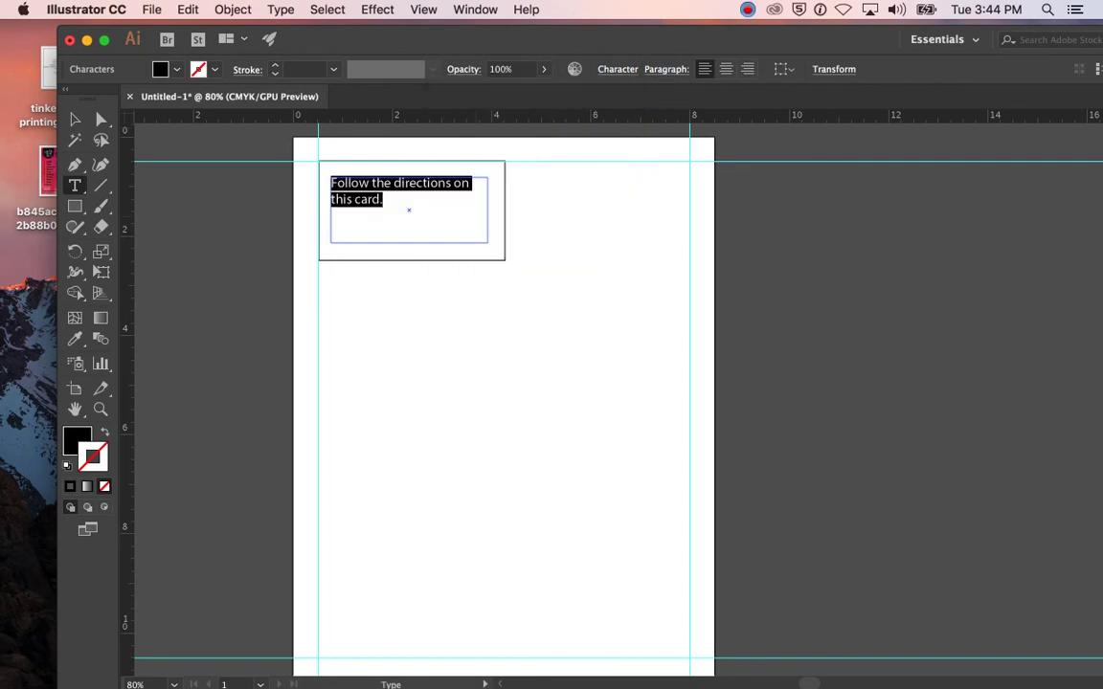
pyautogui.click(76, 118)
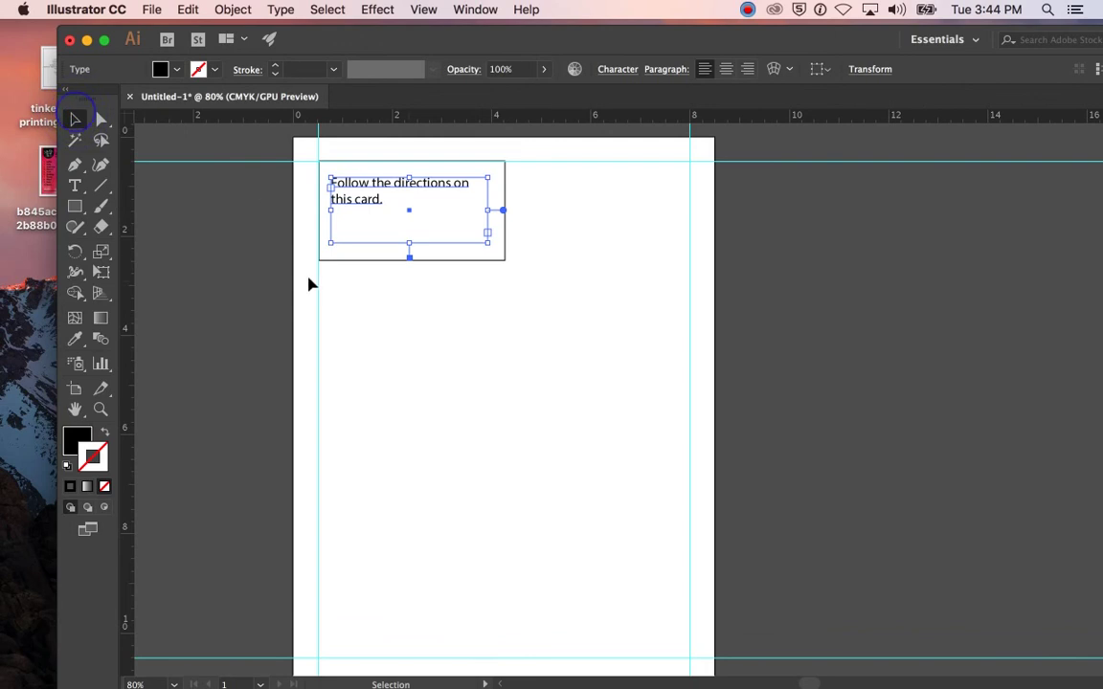
# Step: Add a vertical guide at the card's right edge and group the card with its text
pyautogui.moveTo(132, 255); pyautogui.dragTo(507, 276)
pyautogui.click(447, 304)
pyautogui.moveTo(446, 304); pyautogui.dragTo(423, 202)
pyautogui.press('cmd+g')
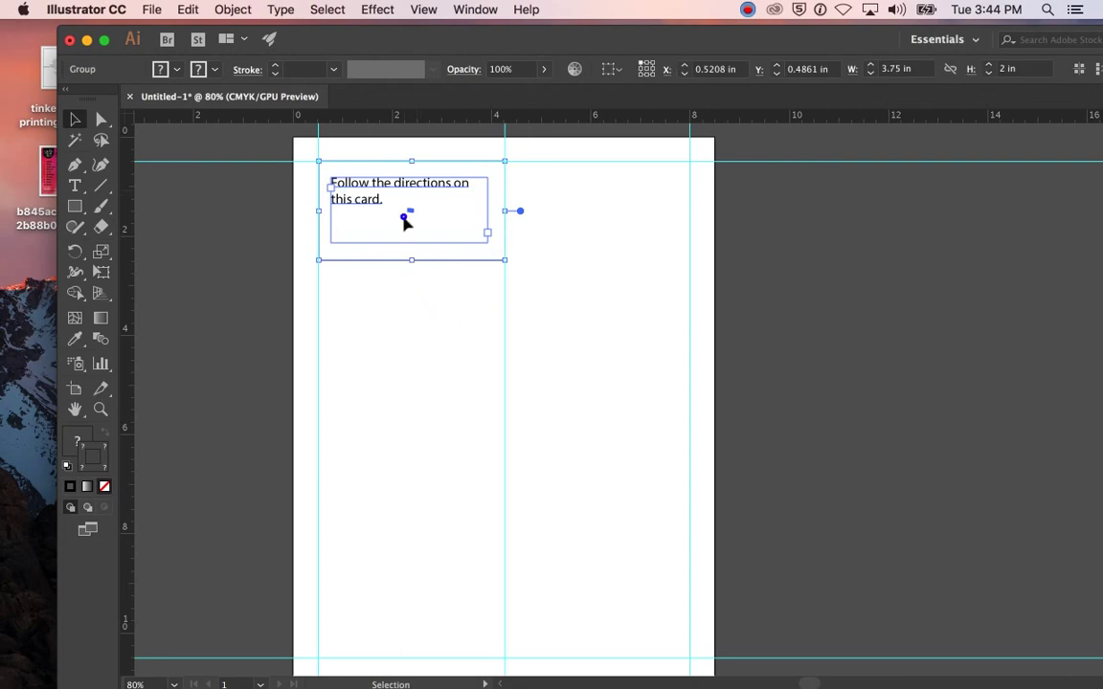
# Step: Option-drag a copy of the card to its right and select both cards
pyautogui.moveTo(404, 220); pyautogui.dragTo(591, 222)
pyautogui.click(716, 234)
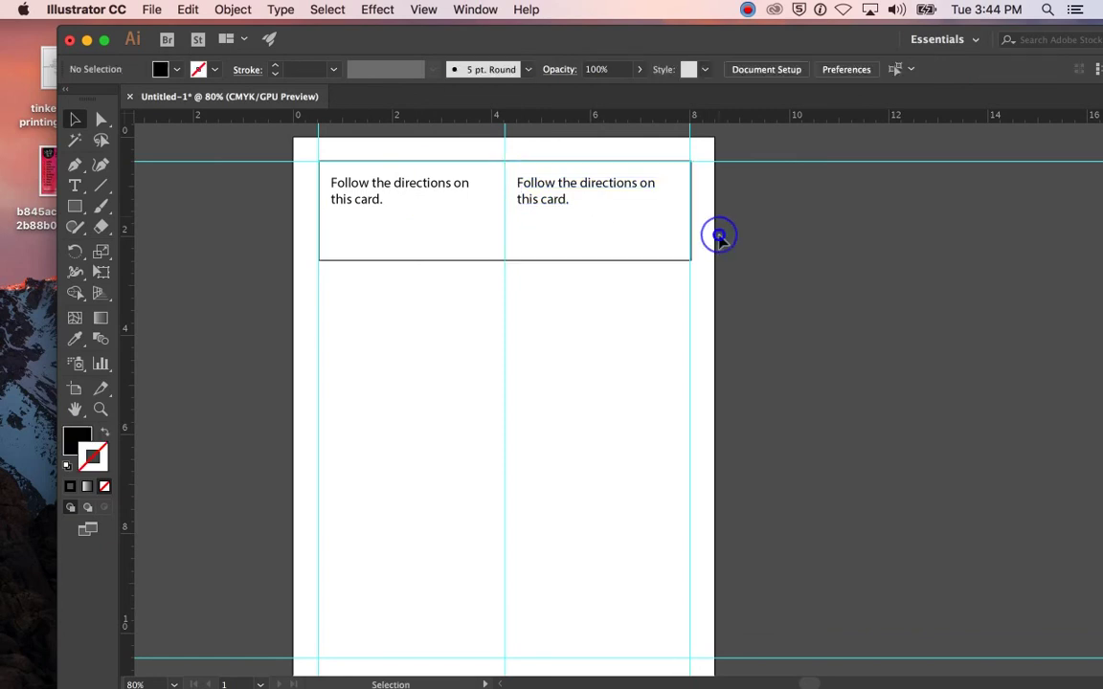
pyautogui.click(598, 219)
pyautogui.keyDown('shift'); pyautogui.click(447, 215); pyautogui.keyUp('shift')
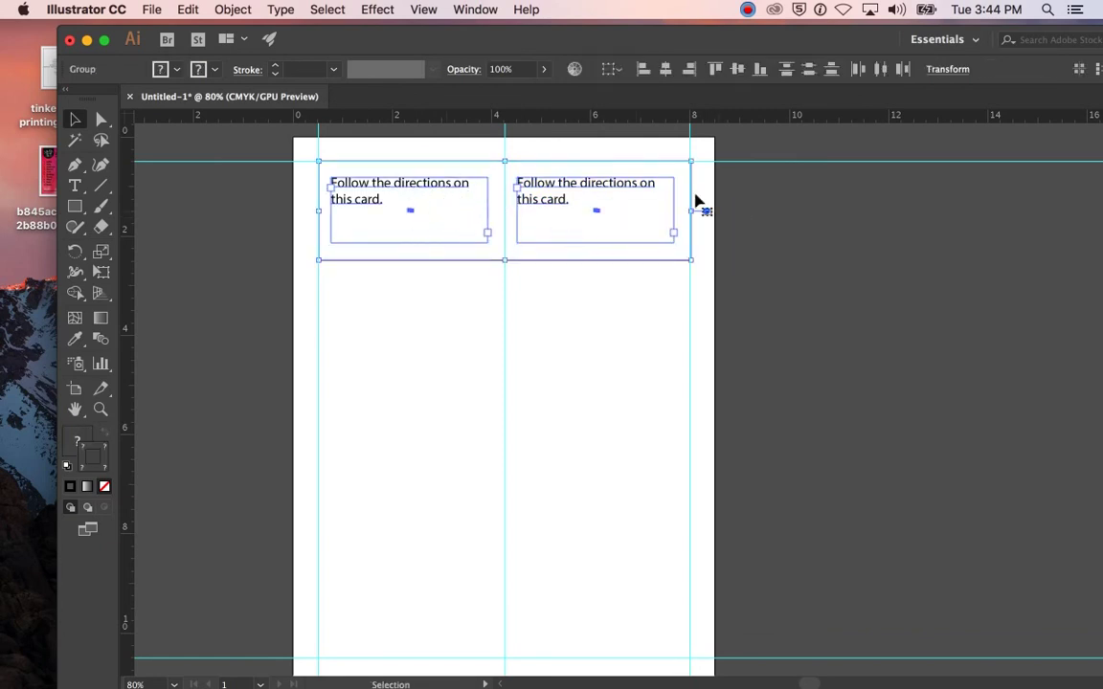
# Step: Top-align the two cards, then duplicate the row downward twice to make four rows
pyautogui.click(720, 71)
pyautogui.moveTo(629, 313); pyautogui.dragTo(387, 180)
pyautogui.moveTo(568, 215); pyautogui.dragTo(569, 319)
pyautogui.moveTo(605, 416); pyautogui.dragTo(520, 227)
pyautogui.moveTo(601, 323); pyautogui.dragTo(601, 525)
pyautogui.click(613, 618)
# Step: Duplicate the bottom row of cards downward into a fifth row, nudged right to align
pyautogui.click(819, 490)
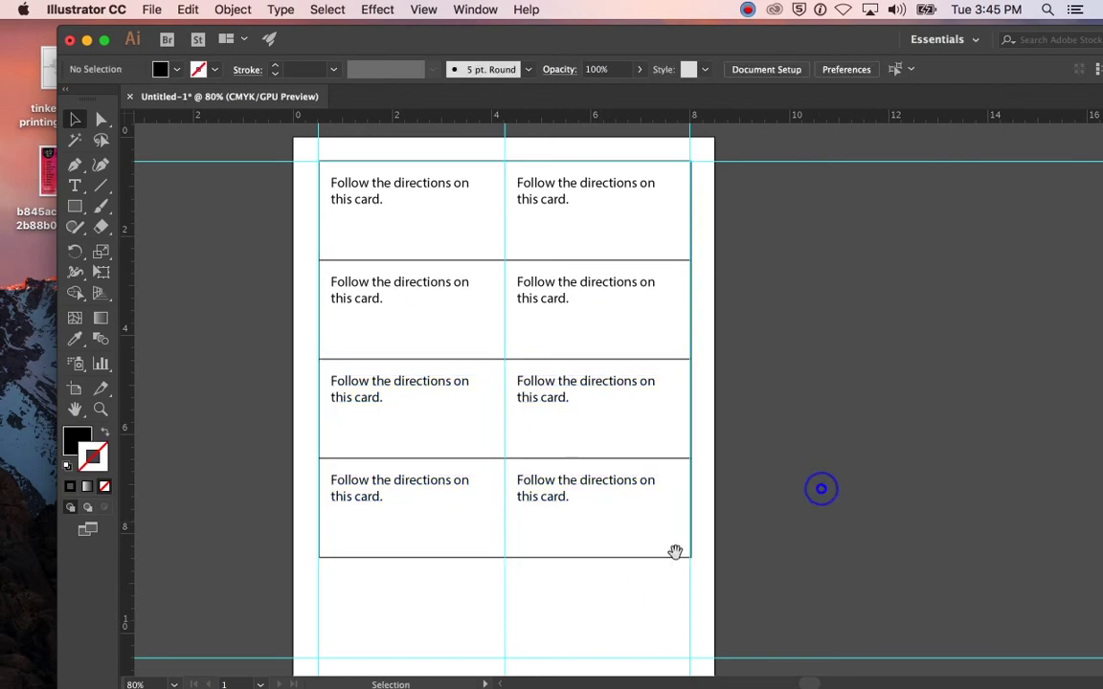
pyautogui.moveTo(617, 586); pyautogui.dragTo(613, 527)
pyautogui.click(564, 454)
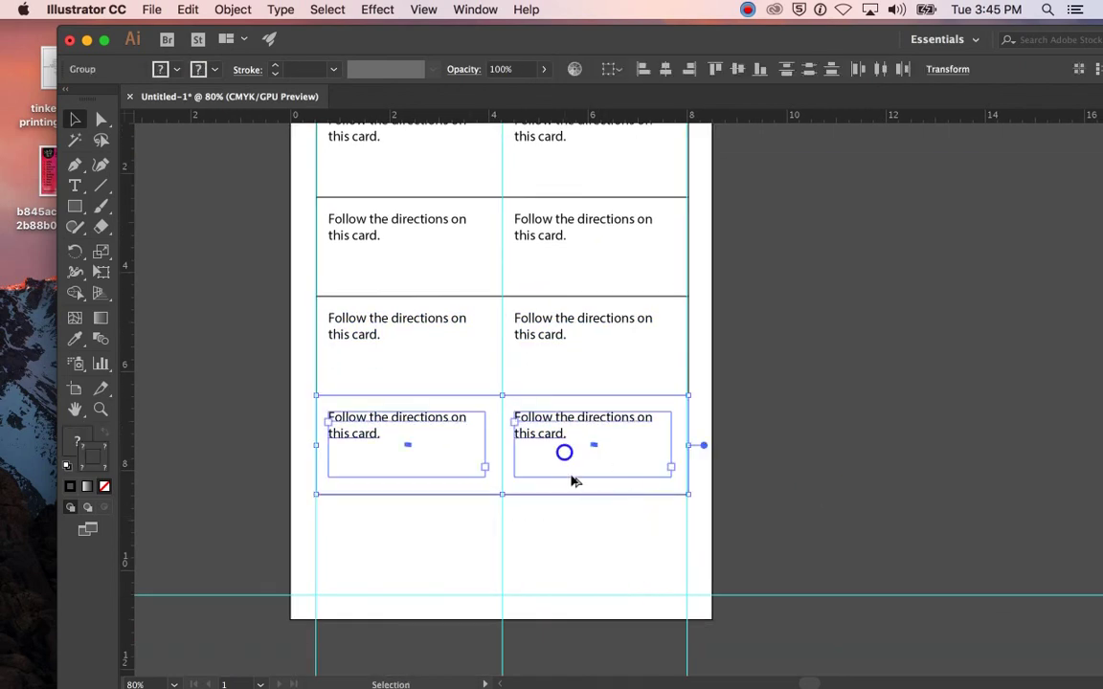
pyautogui.moveTo(571, 481); pyautogui.dragTo(564, 559)
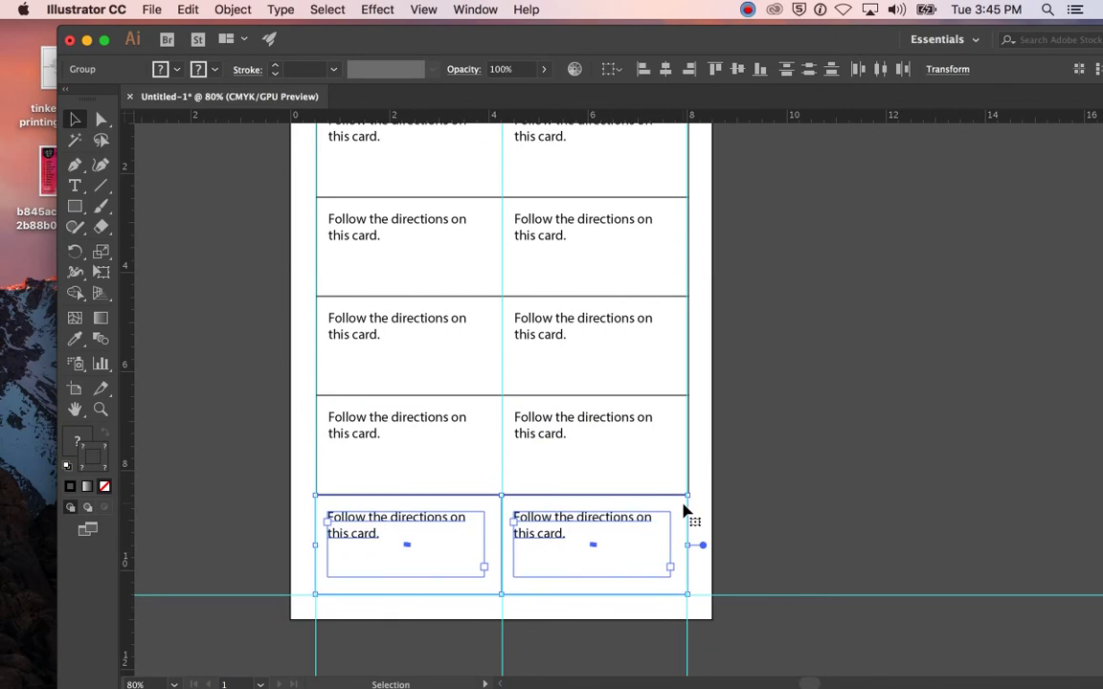
pyautogui.press('Right')
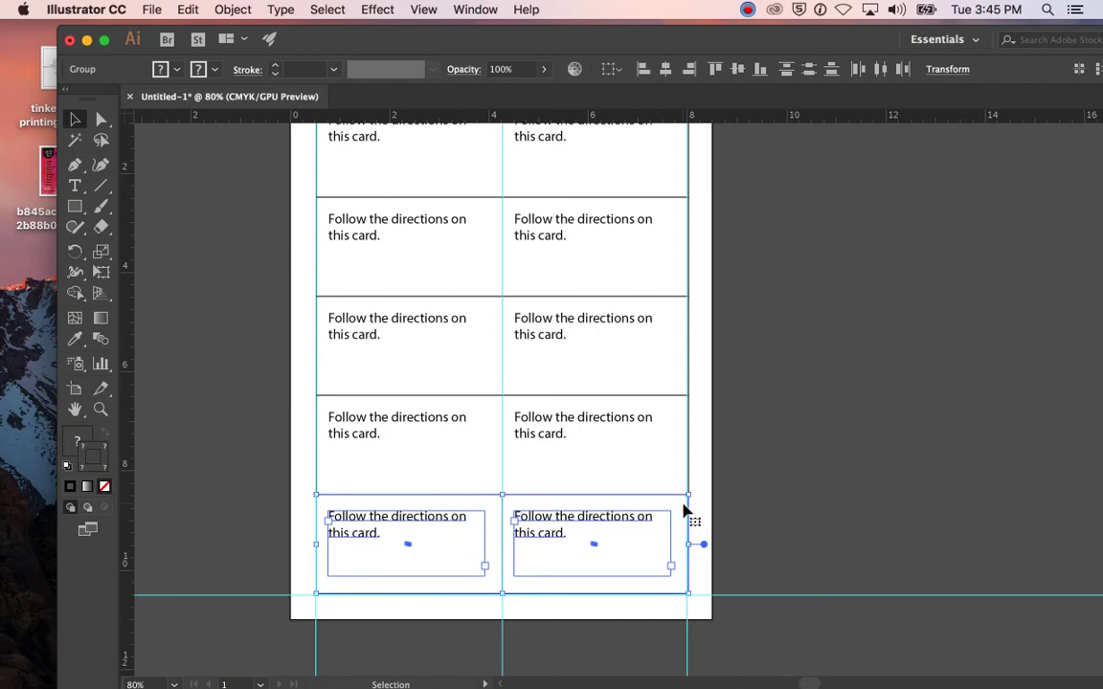
# Step: Deselect, hide the guides, and bring the whole ten-card grid into view
pyautogui.click(860, 473)
pyautogui.moveTo(820, 291); pyautogui.dragTo(813, 330)
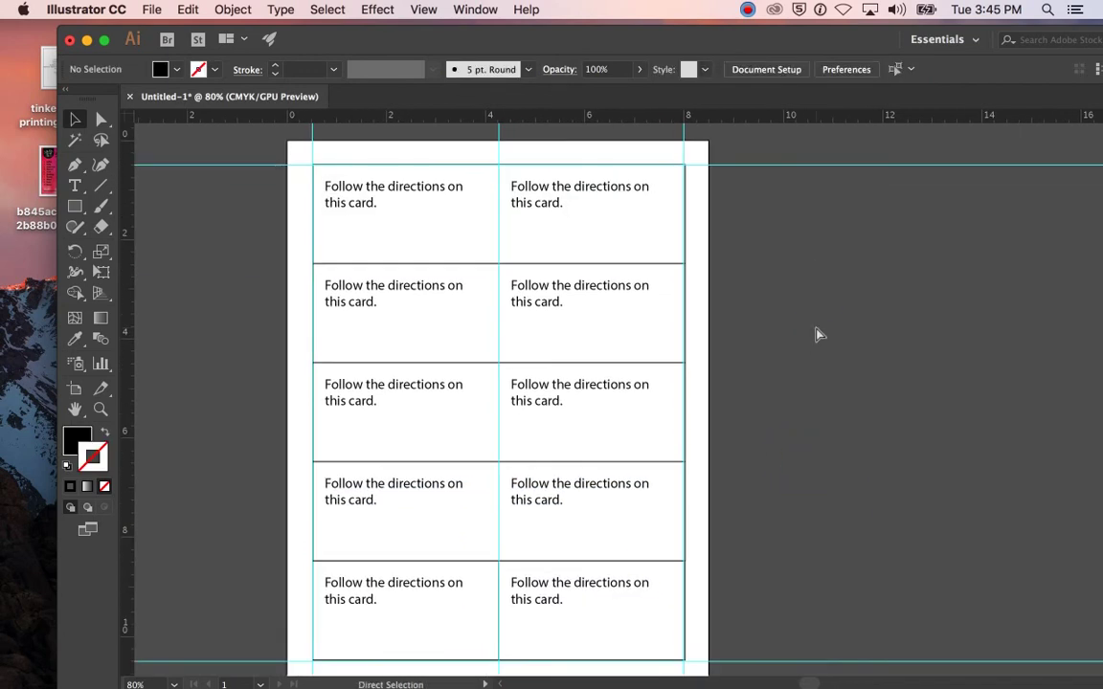
pyautogui.press('super+semicolon')
pyautogui.moveTo(815, 327)
pyautogui.mouseDown()
pyautogui.moveTo(814, 286)
pyautogui.moveTo(822, 331)
pyautogui.mouseUp()
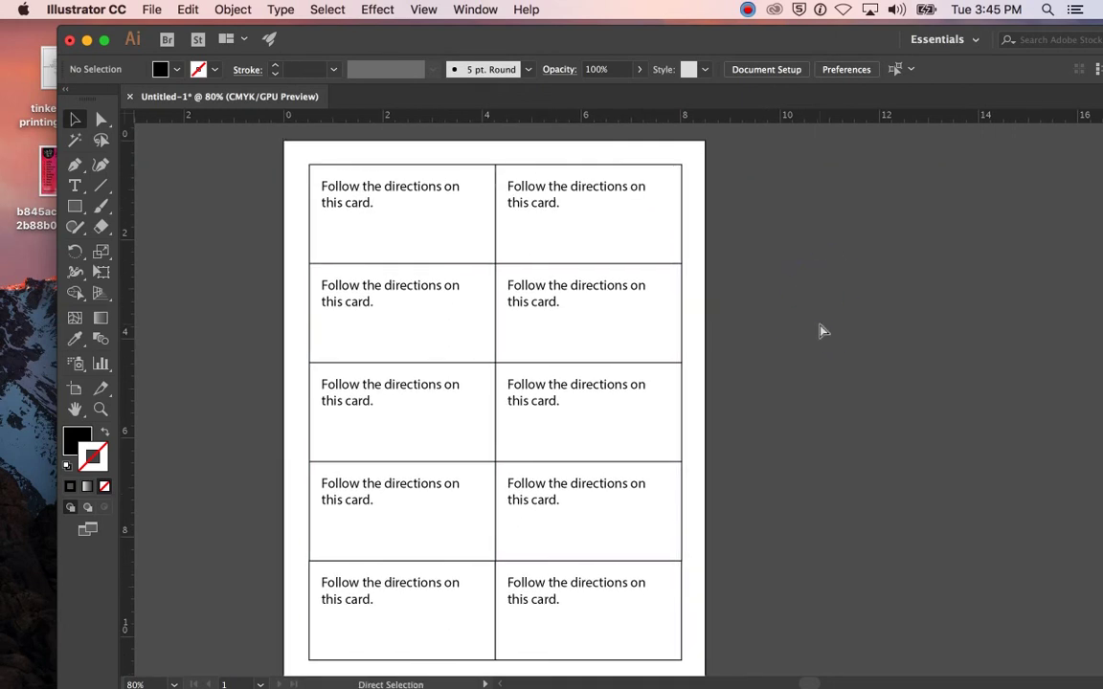
# Step: Save the sheet as GameCards.ai, replacing the existing file and accepting default Illustrator options
pyautogui.press('super+s')
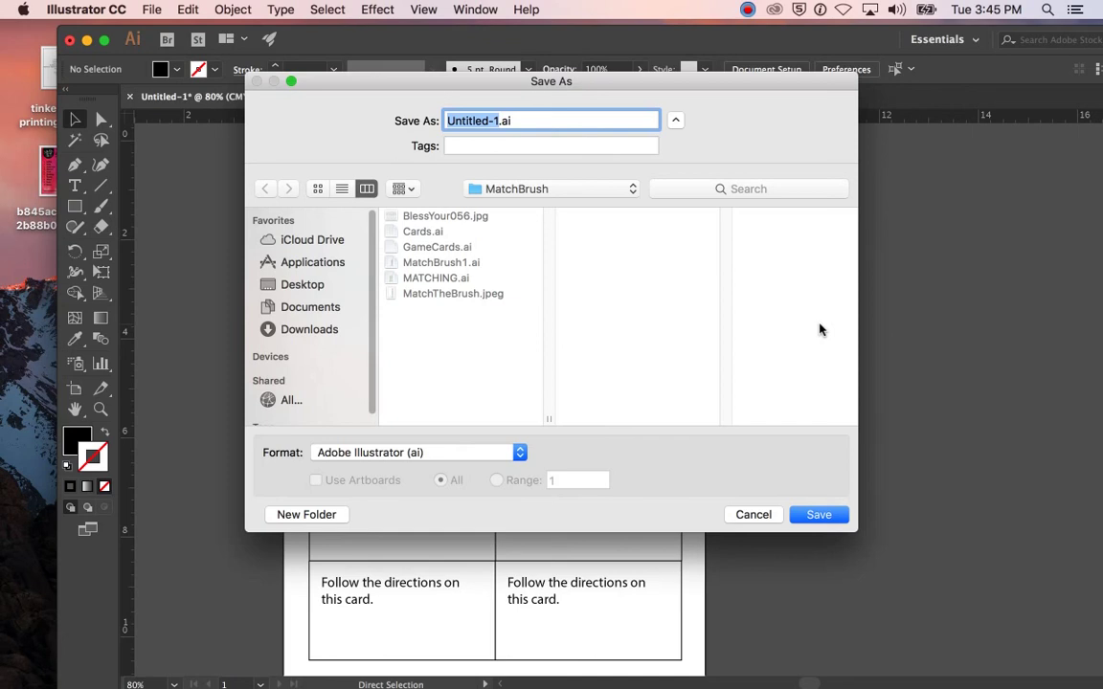
pyautogui.write('GameCards')
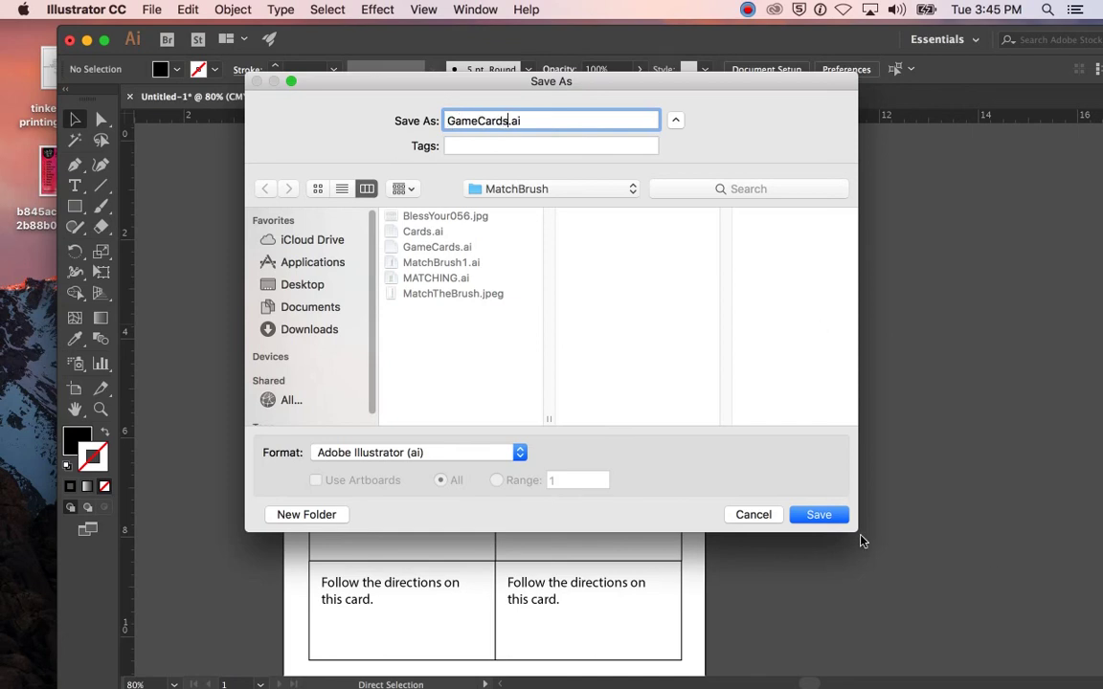
pyautogui.click(831, 516)
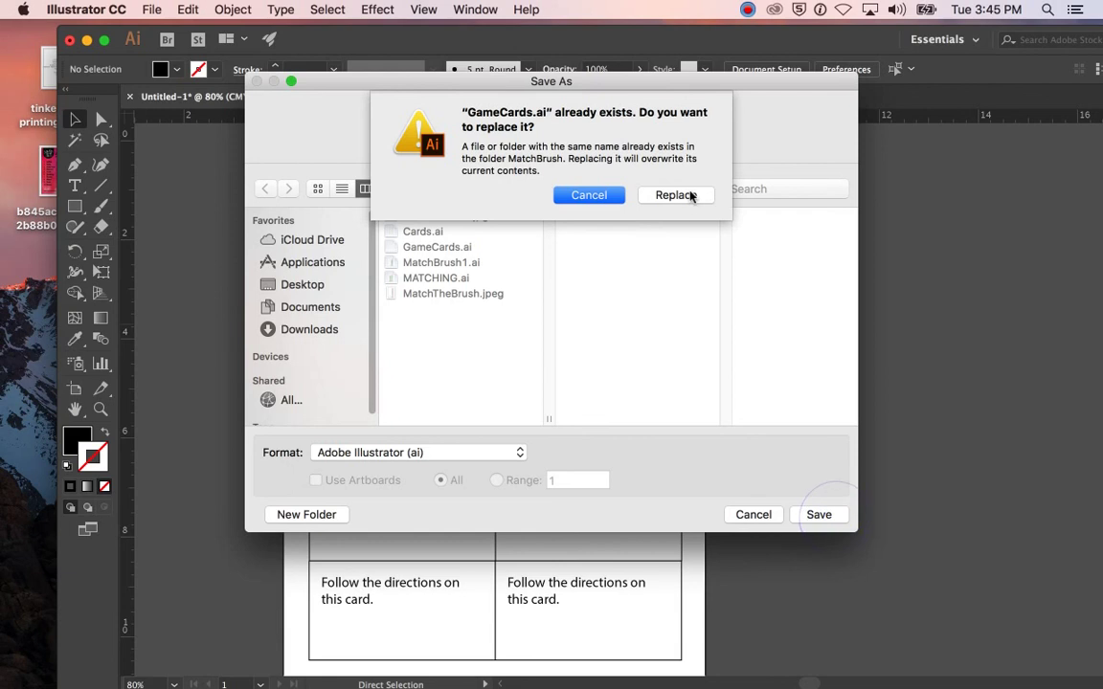
pyautogui.click(690, 195)
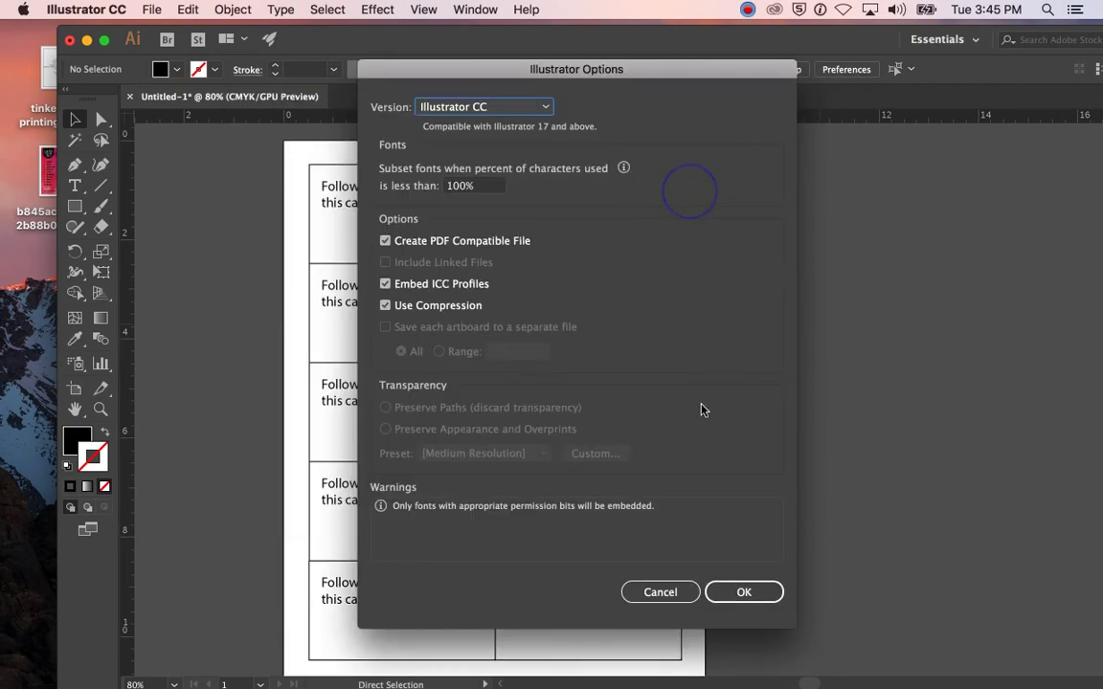
pyautogui.click(747, 592)
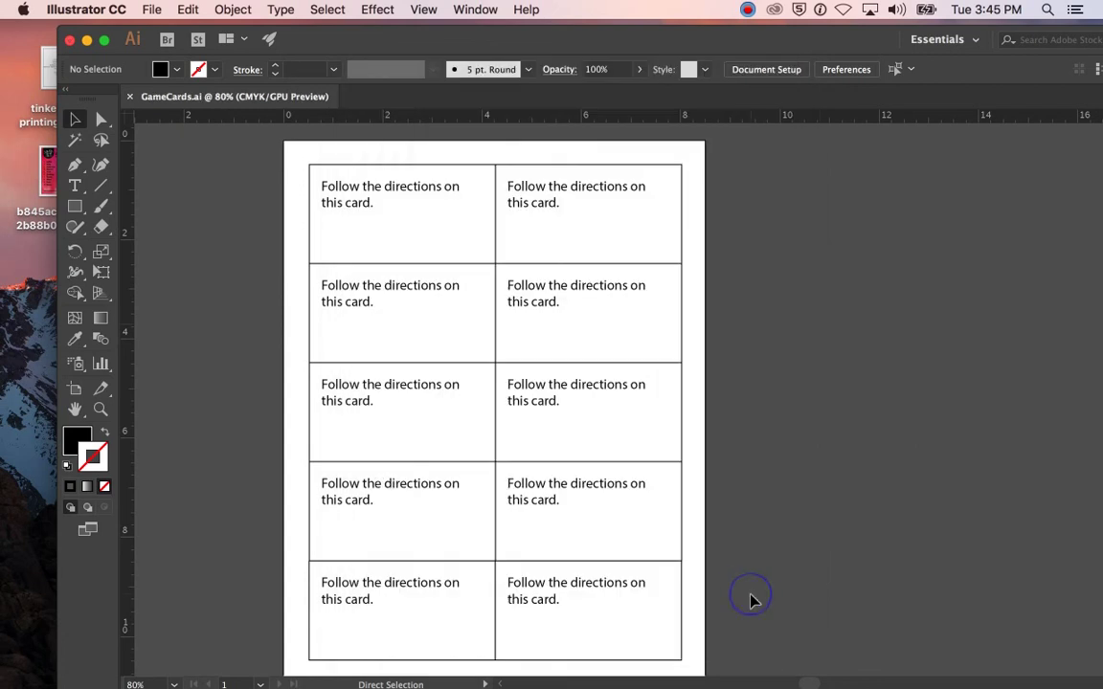
pyautogui.click(749, 9)
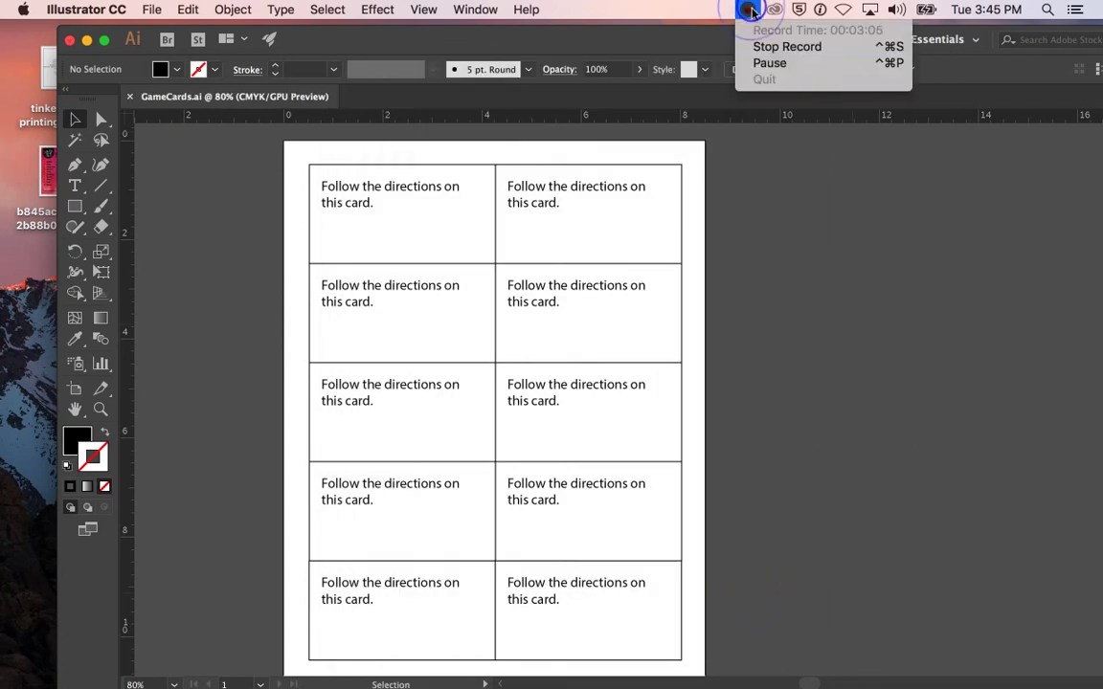